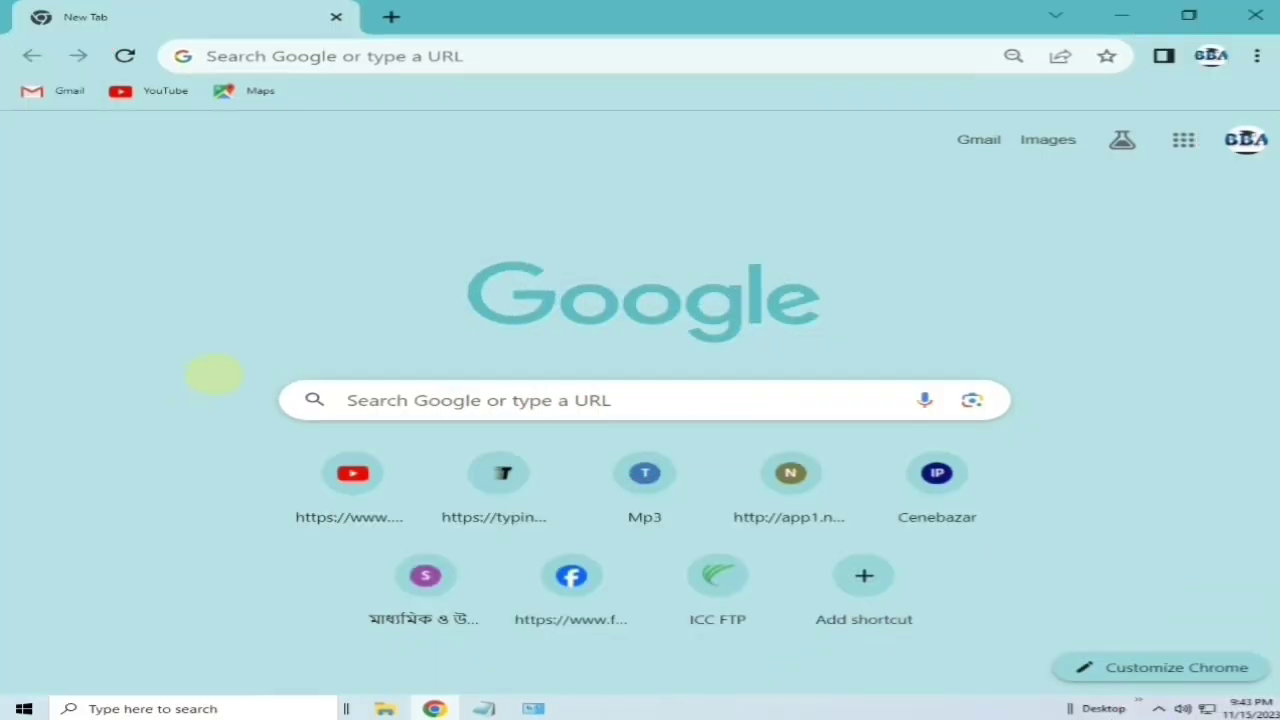
# Search Google in Chrome for 'office customization tool'
pyautogui.click(297, 56)
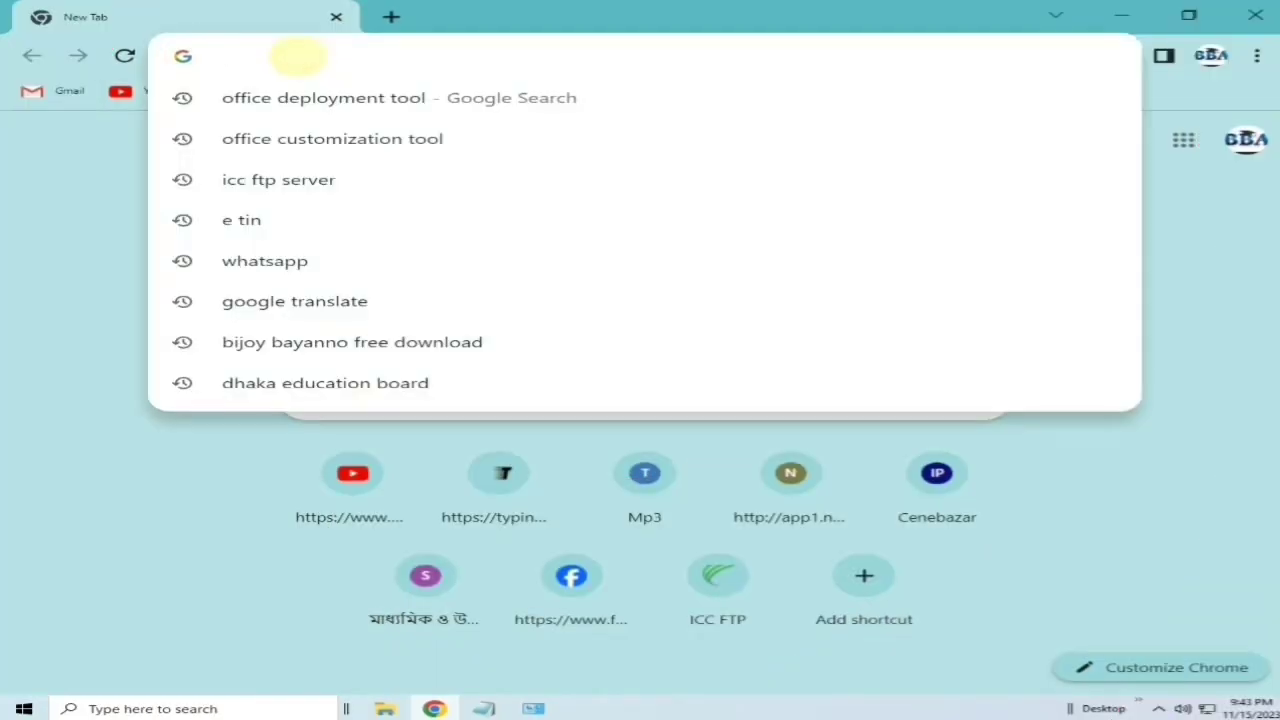
pyautogui.write('office c')
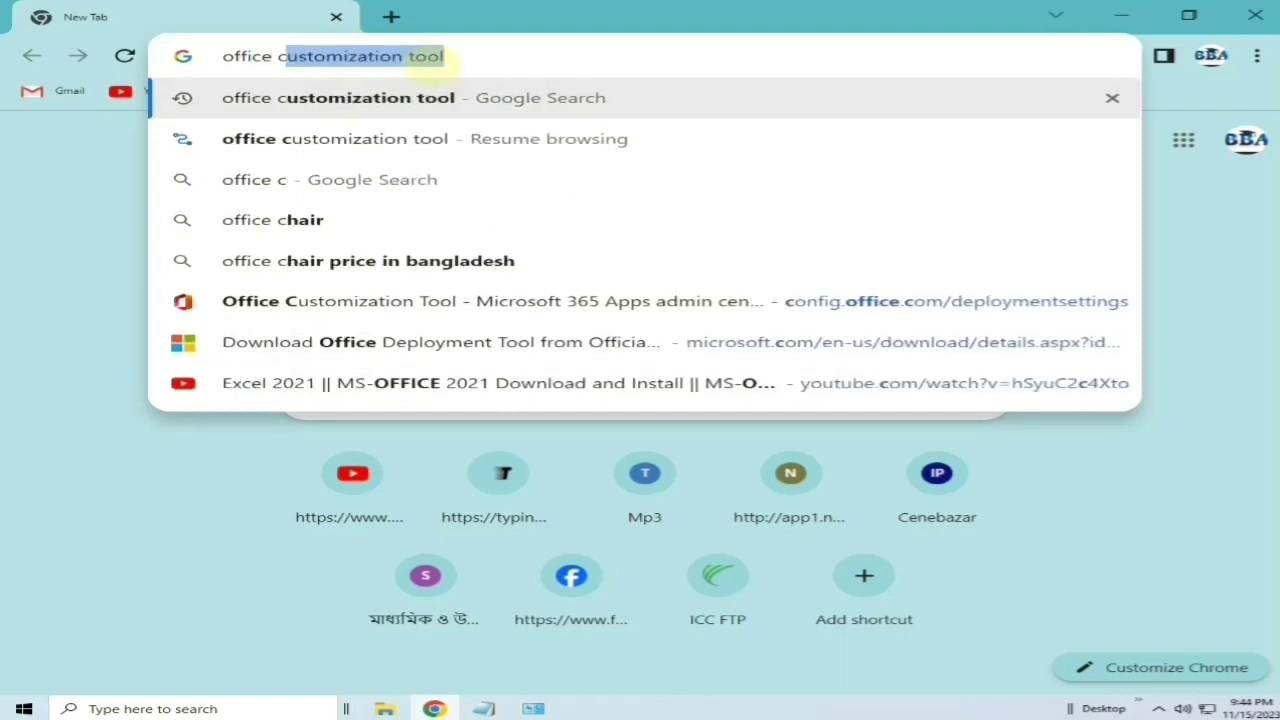
pyautogui.write('ustomization tool')
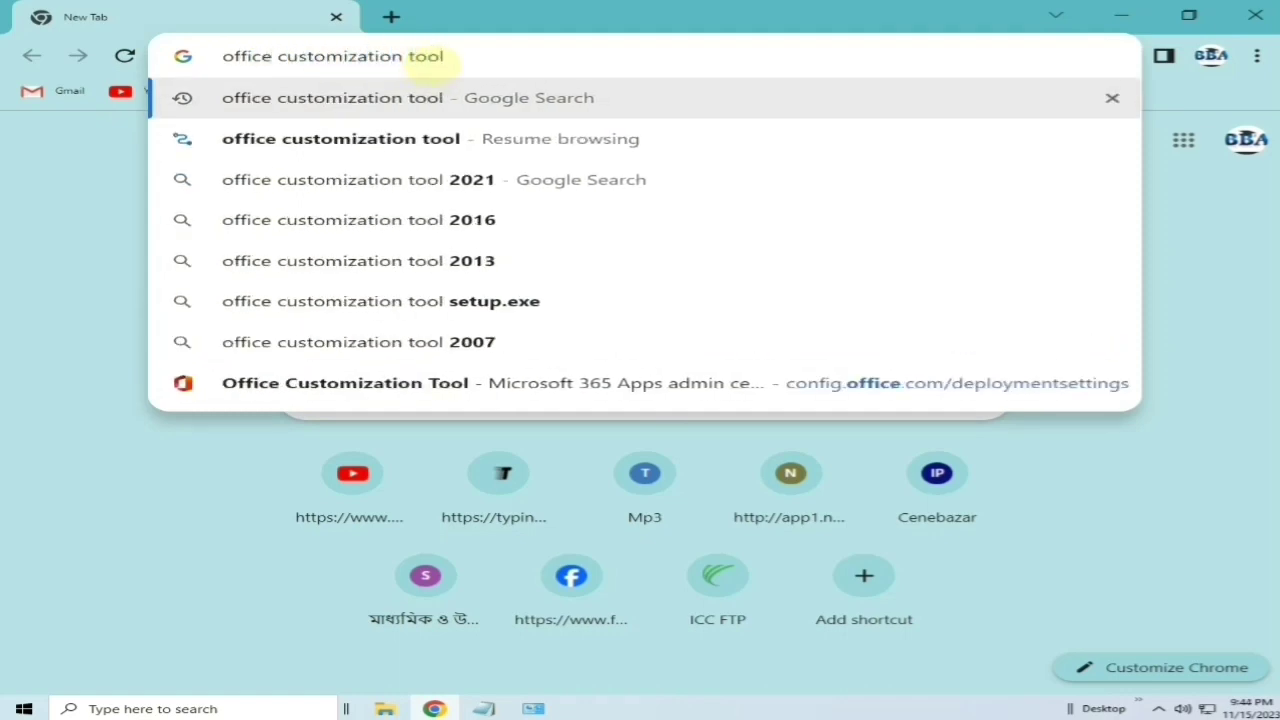
pyautogui.press('Return')
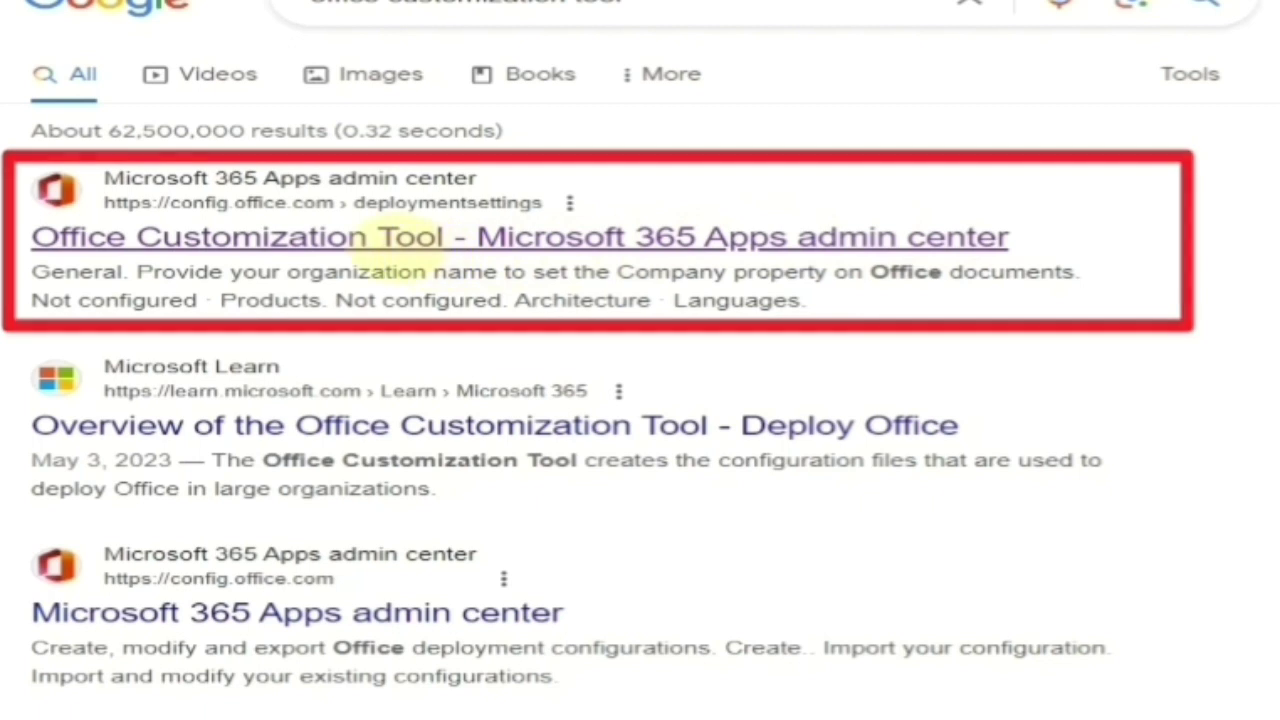
# Open the Office Customization Tool result at config.office.com
pyautogui.click(305, 255)
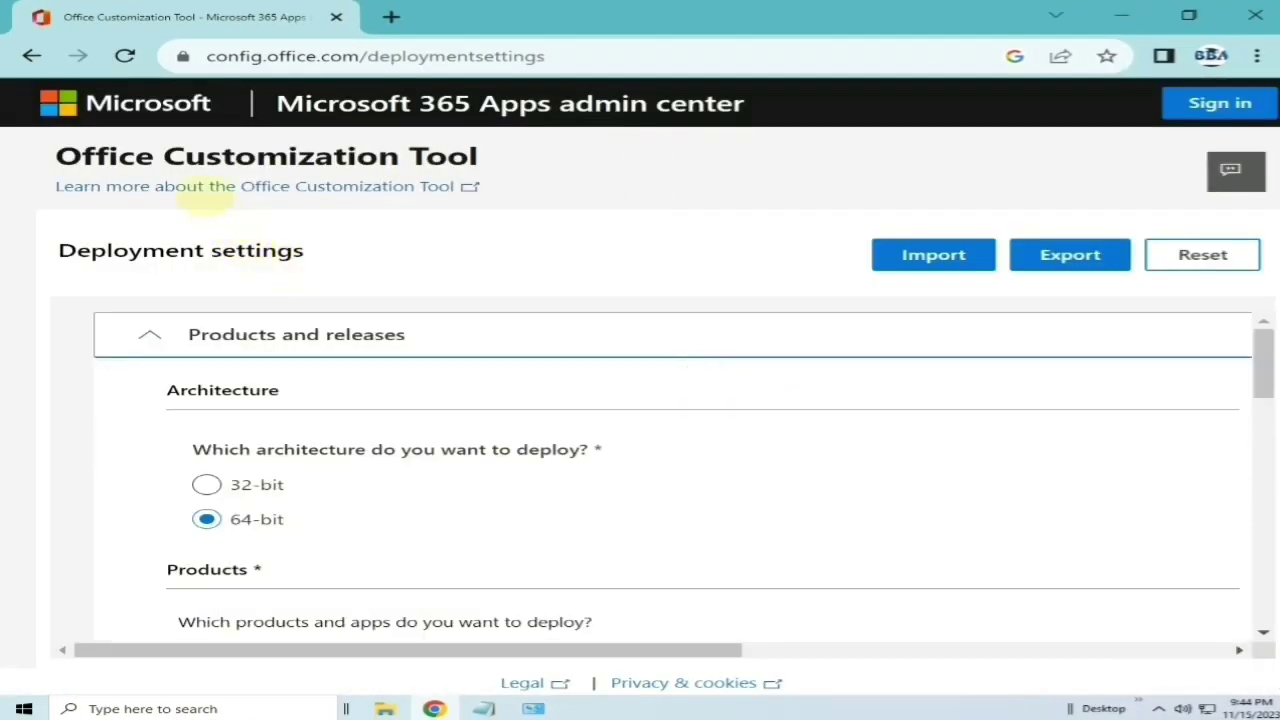
pyautogui.scroll(-2, 400, 435)
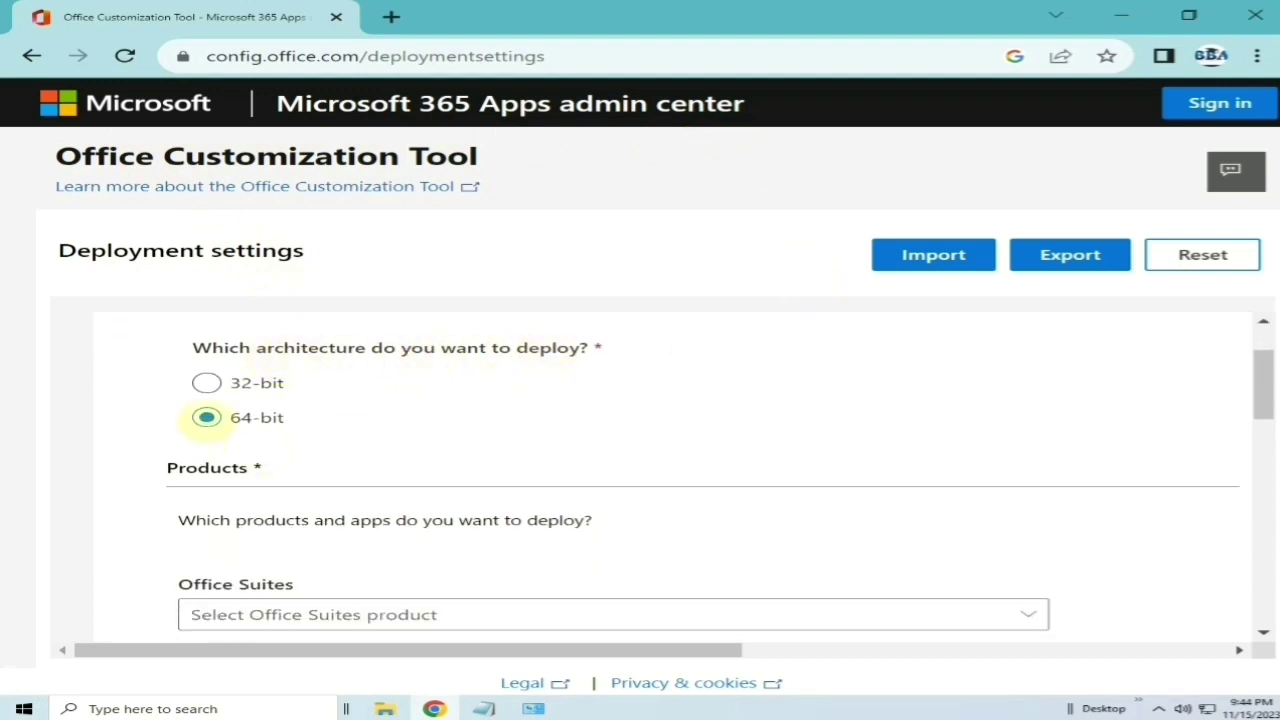
pyautogui.scroll(-3, 203, 417)
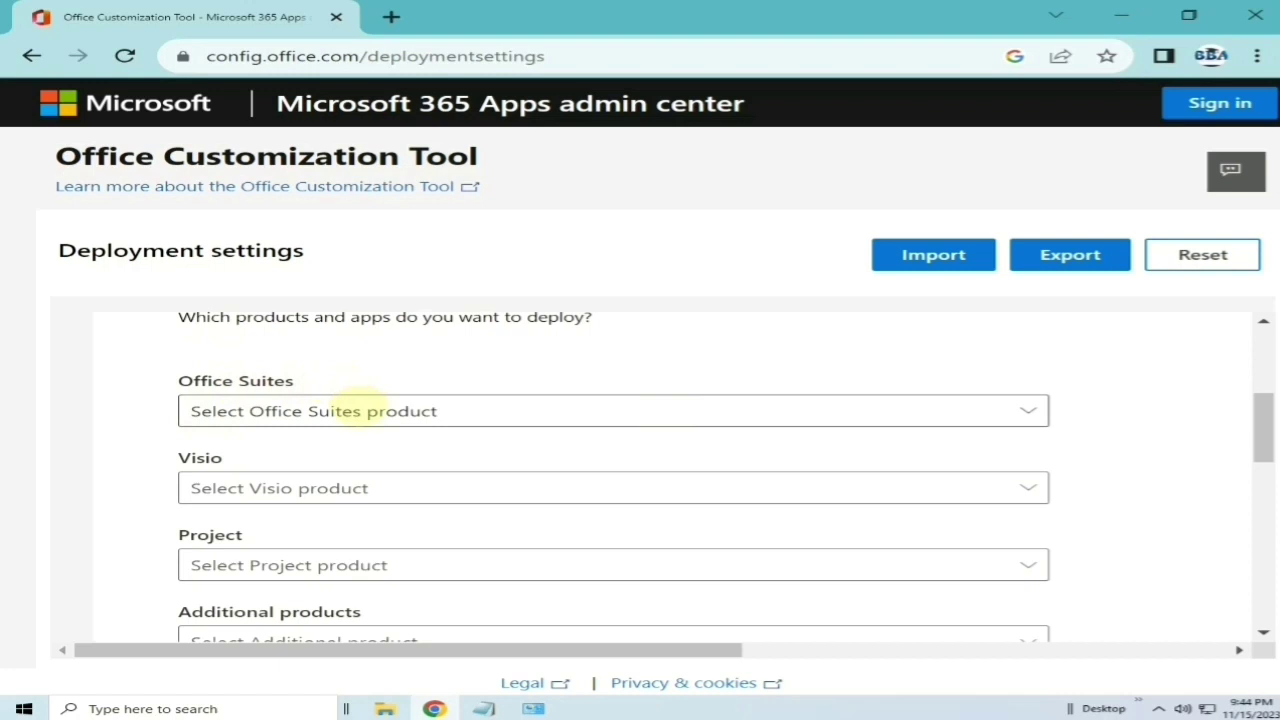
pyautogui.scroll(-1, 355, 400)
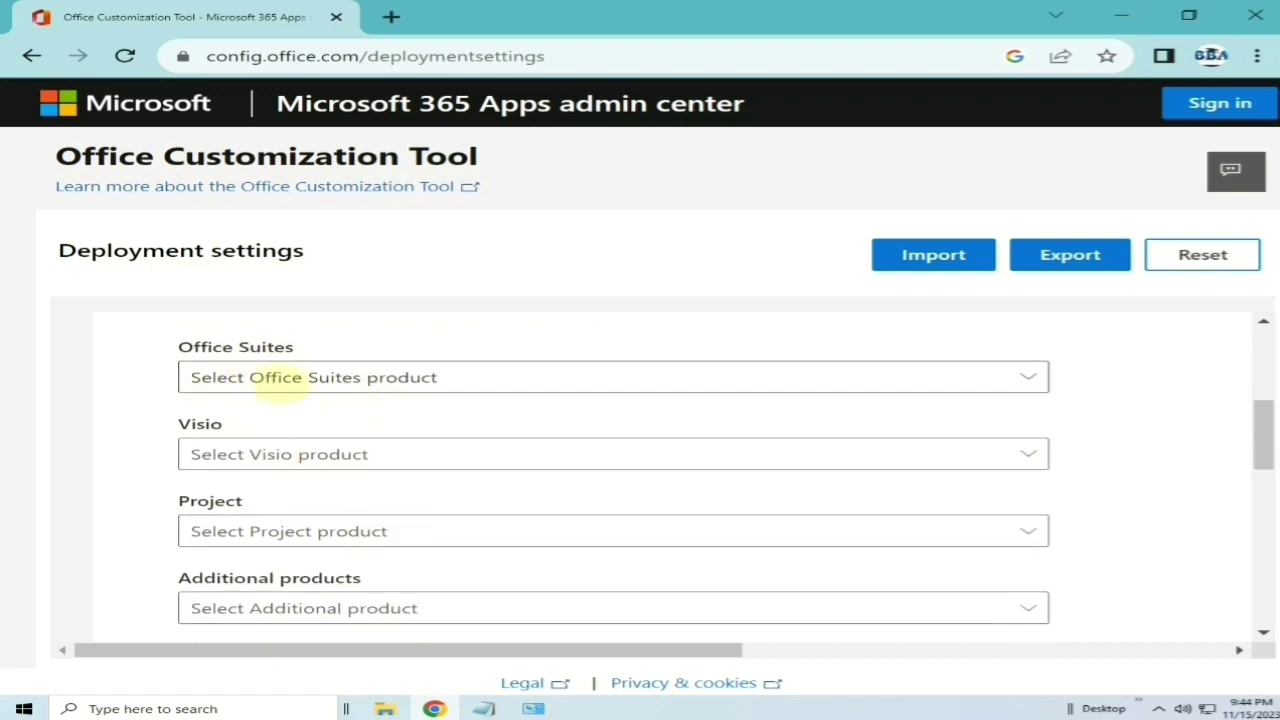
# Choose Office Professional Plus 2019 - Volume License as the Office suite
pyautogui.click(297, 383)
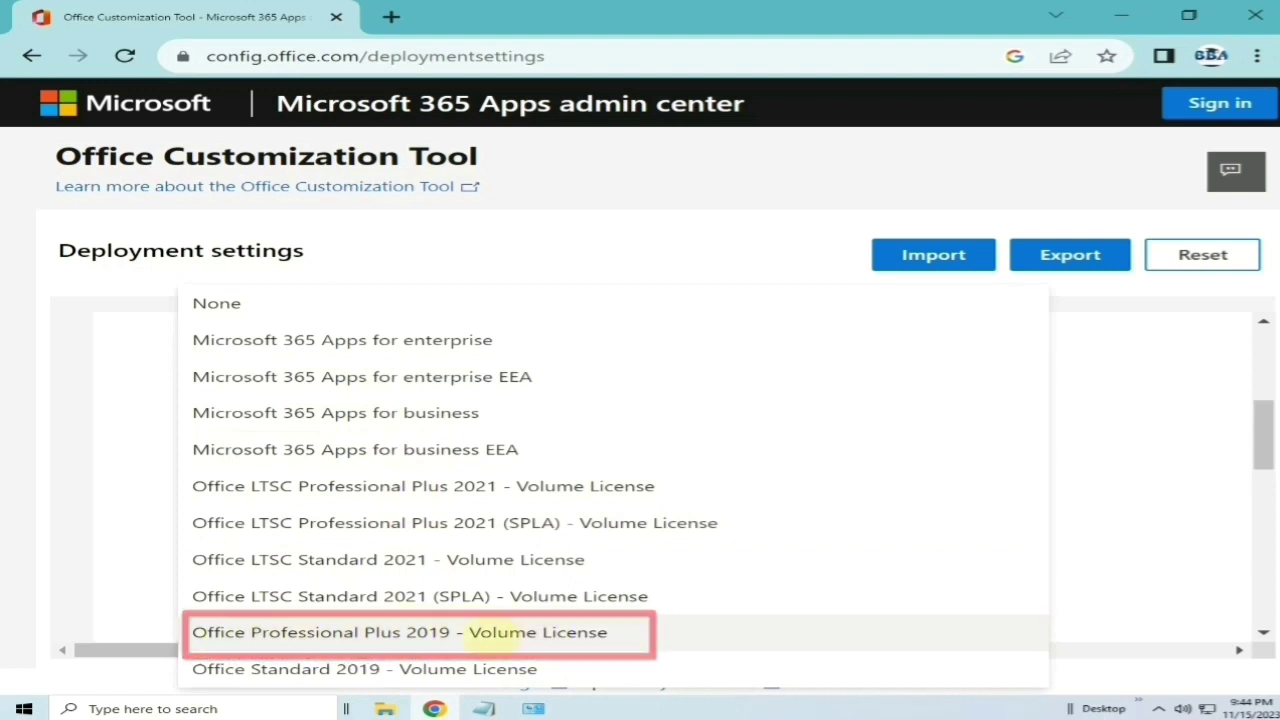
pyautogui.click(490, 632)
pyautogui.scroll(-2, 400, 360)
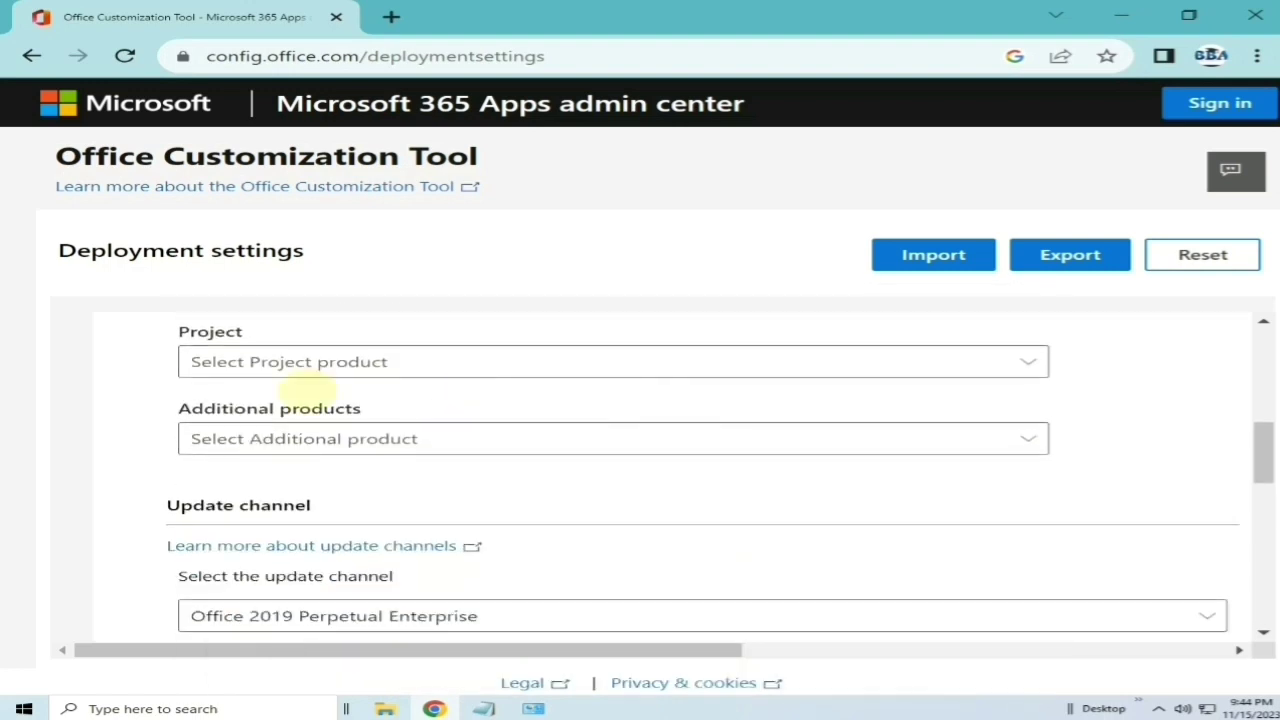
pyautogui.scroll(-2, 297, 437)
pyautogui.scroll(-2, 300, 480)
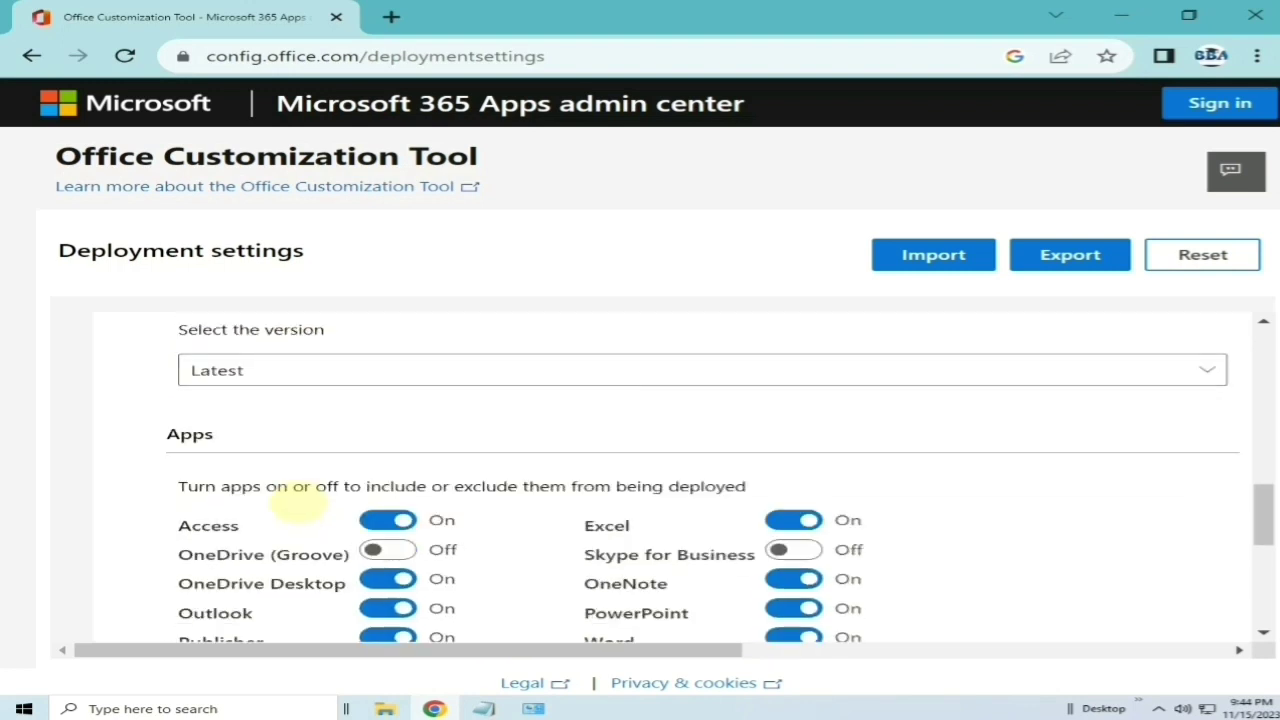
pyautogui.scroll(-1, 300, 500)
pyautogui.scroll(-1, 265, 540)
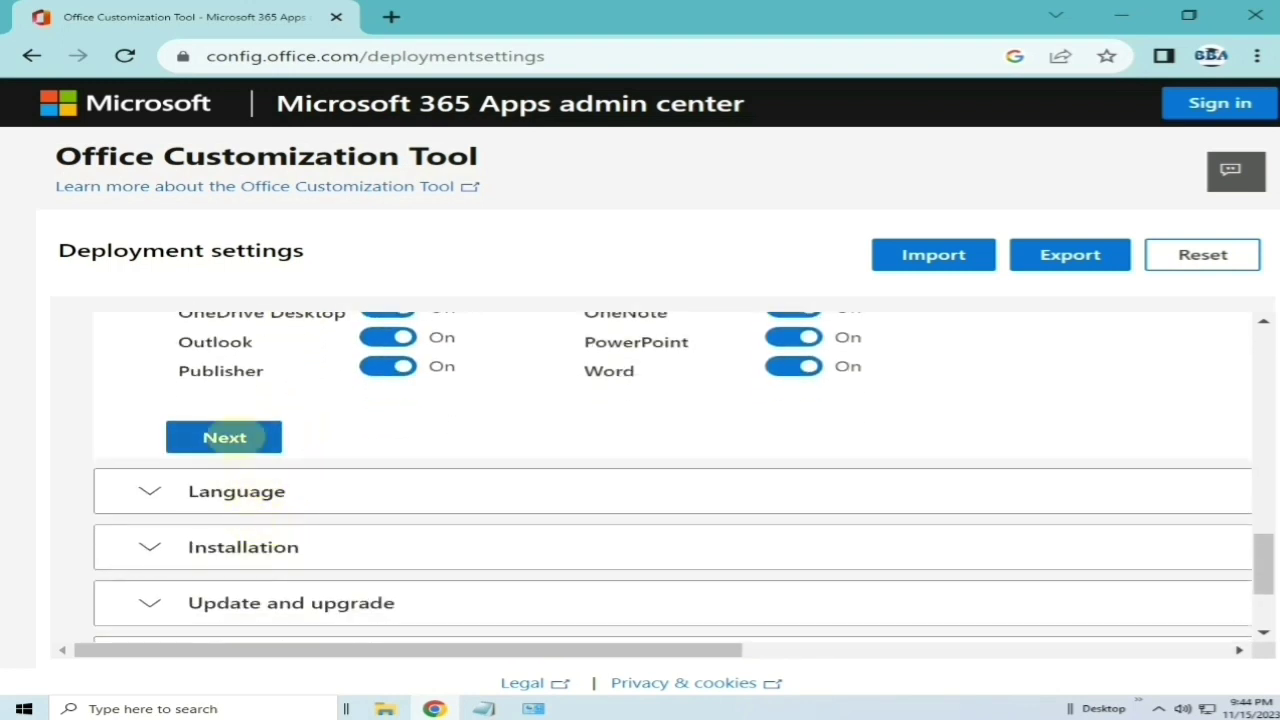
# Set English (United States) as the primary language
pyautogui.click(224, 437)
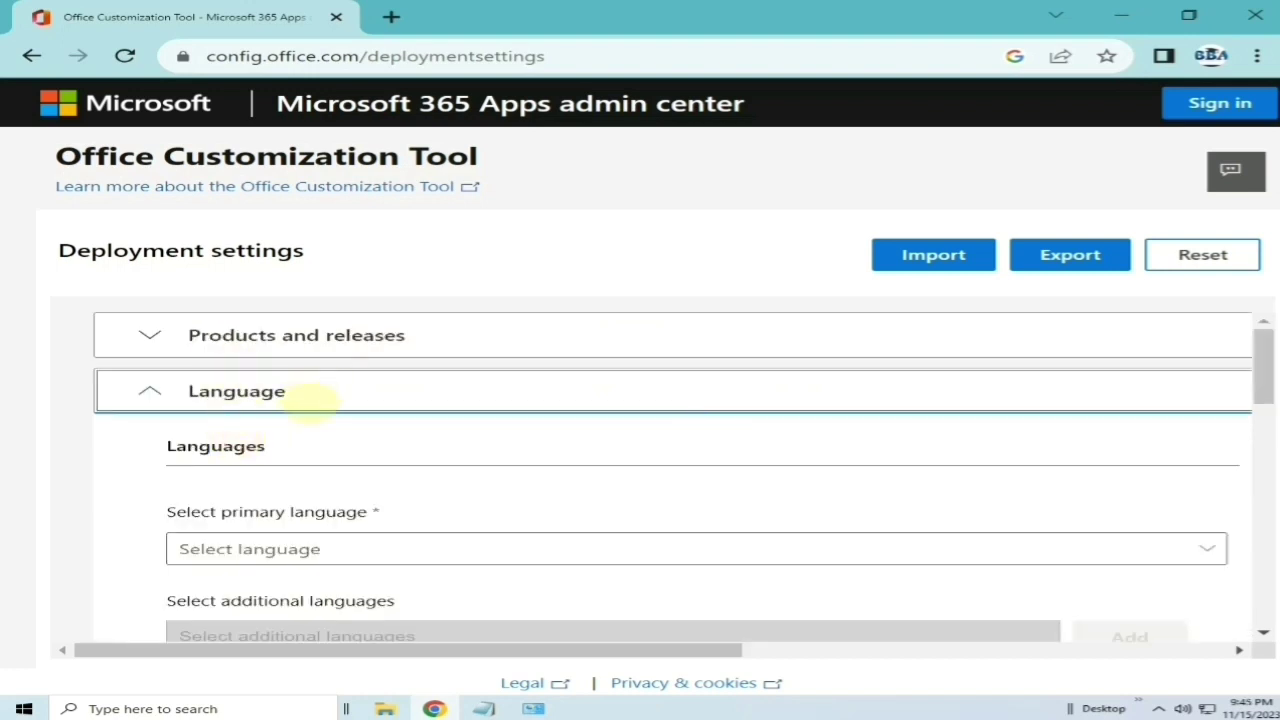
pyautogui.scroll(-1, 300, 400)
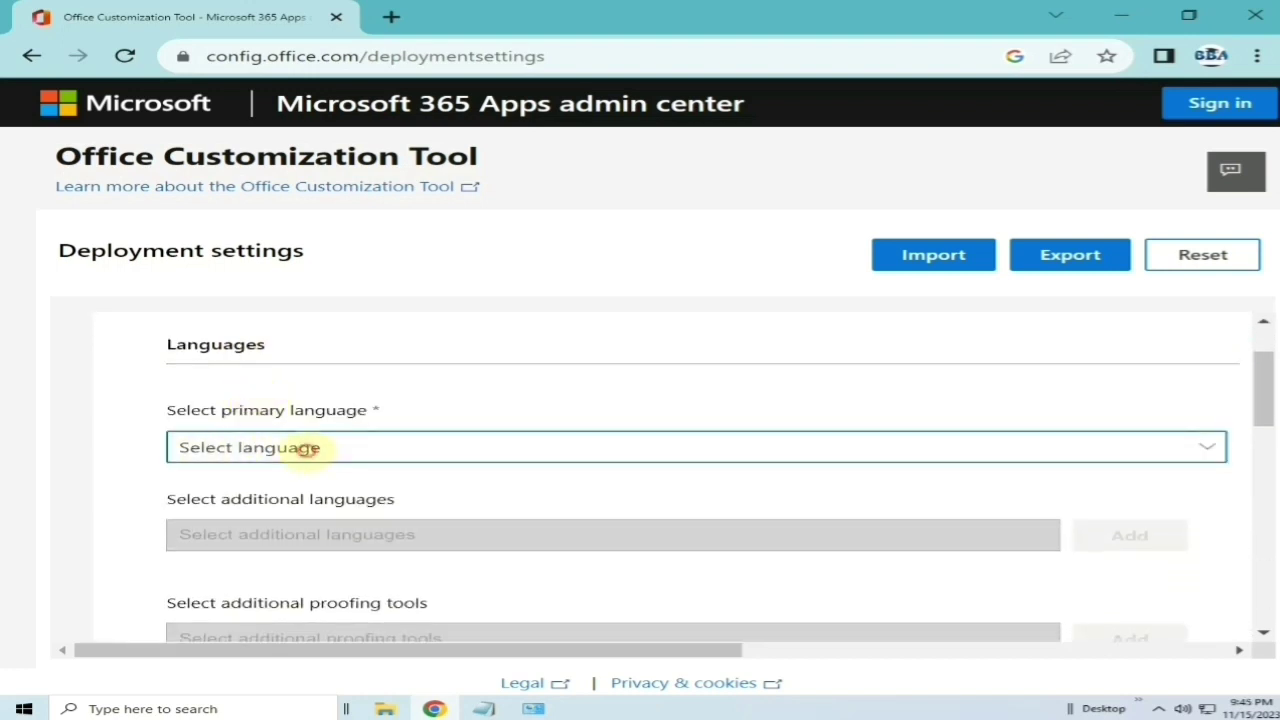
pyautogui.click(300, 447)
pyautogui.scroll(-1, 300, 382)
pyautogui.scroll(-1, 295, 385)
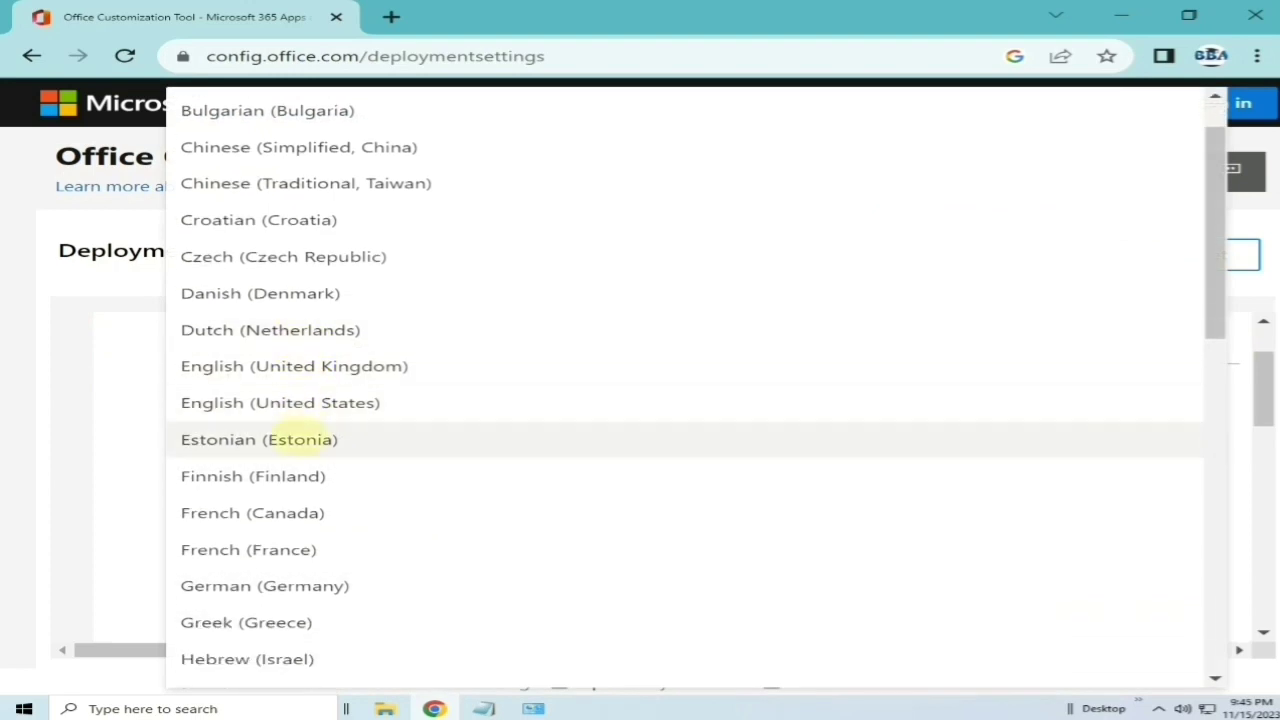
pyautogui.click(257, 403)
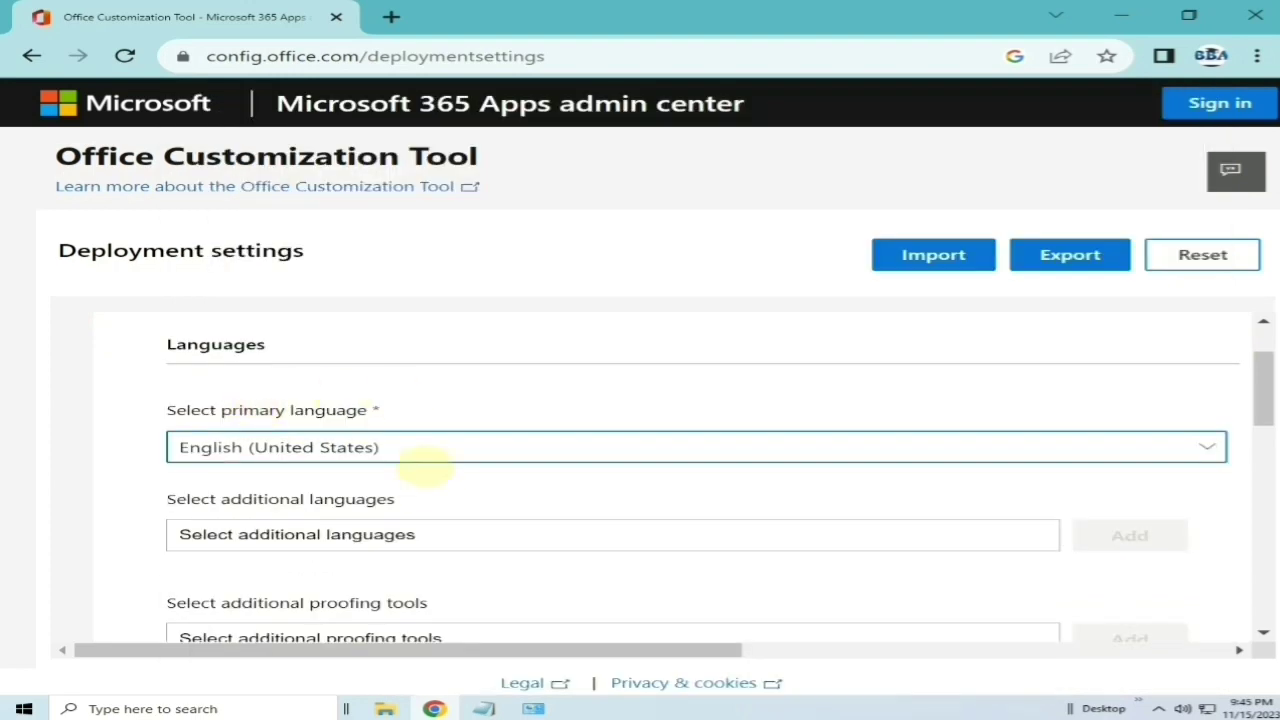
pyautogui.scroll(-2, 427, 487)
pyautogui.scroll(-1, 440, 486)
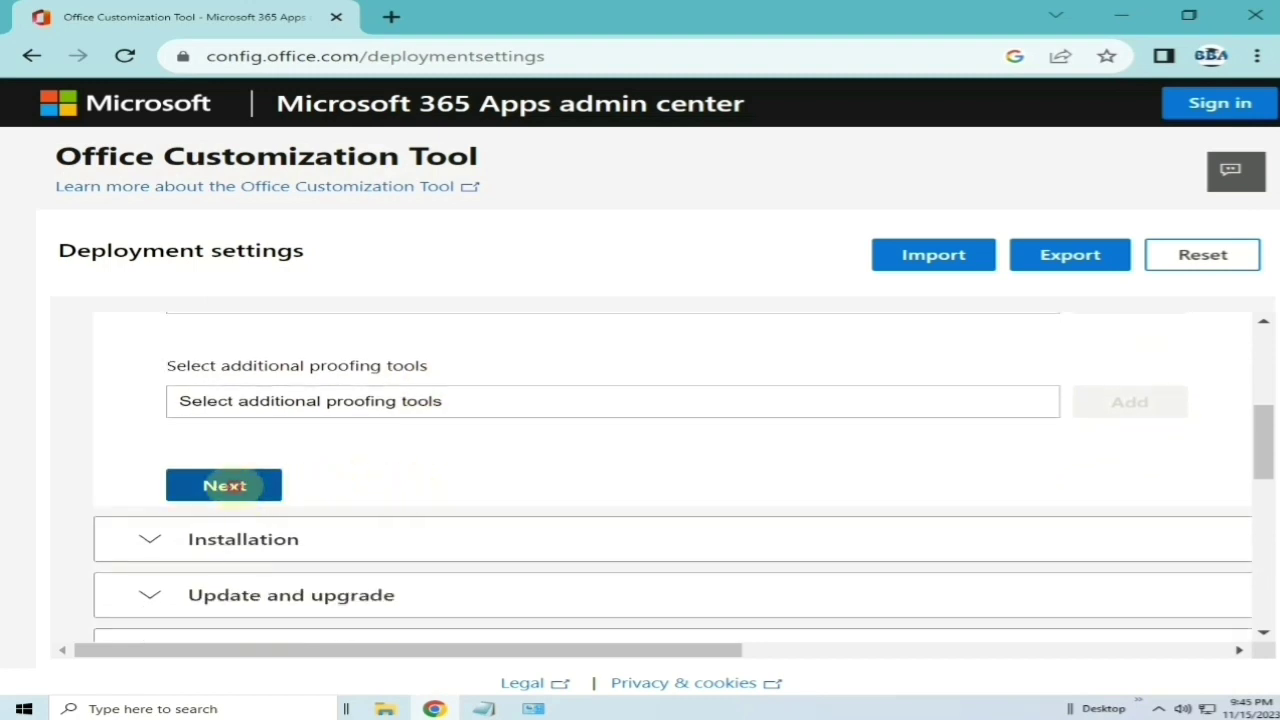
# Move past the Installation section, keeping its default settings
pyautogui.click(224, 485)
pyautogui.scroll(-2, 230, 492)
pyautogui.scroll(-2, 228, 490)
pyautogui.scroll(-1, 232, 485)
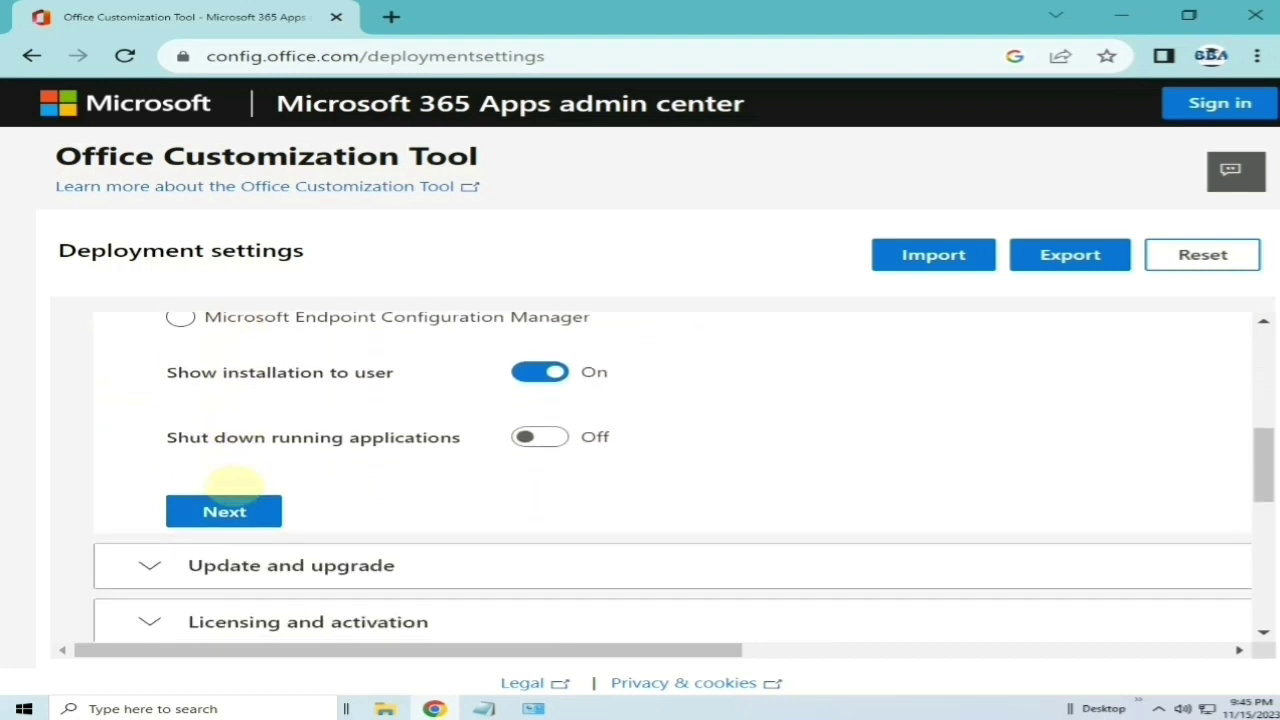
pyautogui.click(224, 511)
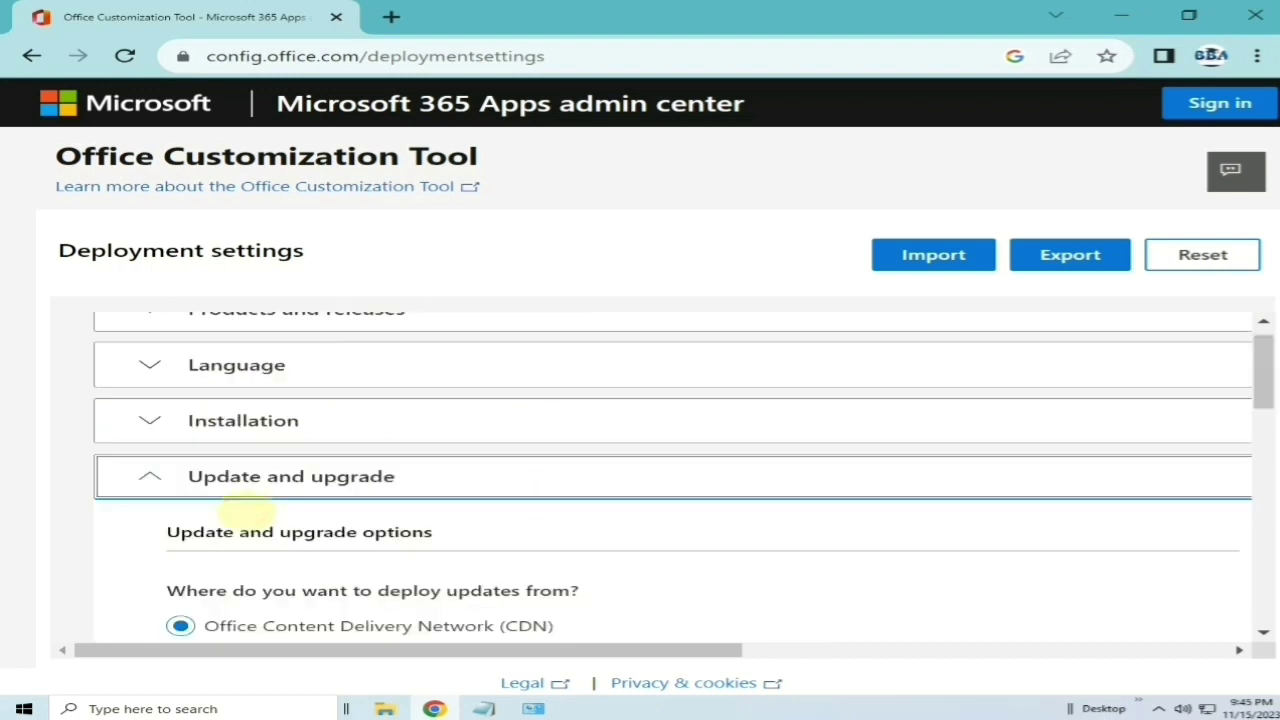
pyautogui.scroll(-1, 244, 512)
pyautogui.scroll(-1, 244, 511)
pyautogui.scroll(-1, 245, 510)
pyautogui.scroll(-1, 244, 510)
pyautogui.scroll(-1, 244, 510)
pyautogui.scroll(-1, 244, 510)
pyautogui.scroll(-1, 244, 510)
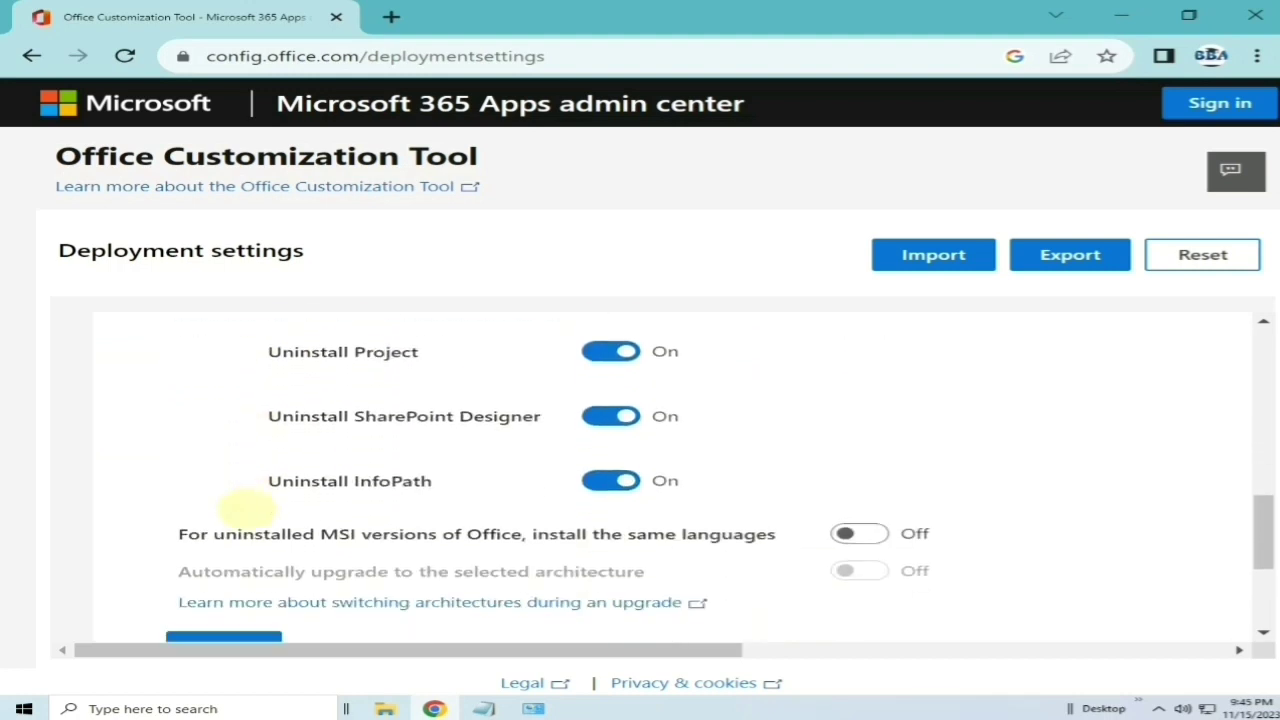
pyautogui.scroll(-2, 244, 510)
# Keep Update and upgrade, Licensing and General defaults, reaching Application preferences
pyautogui.click(225, 480)
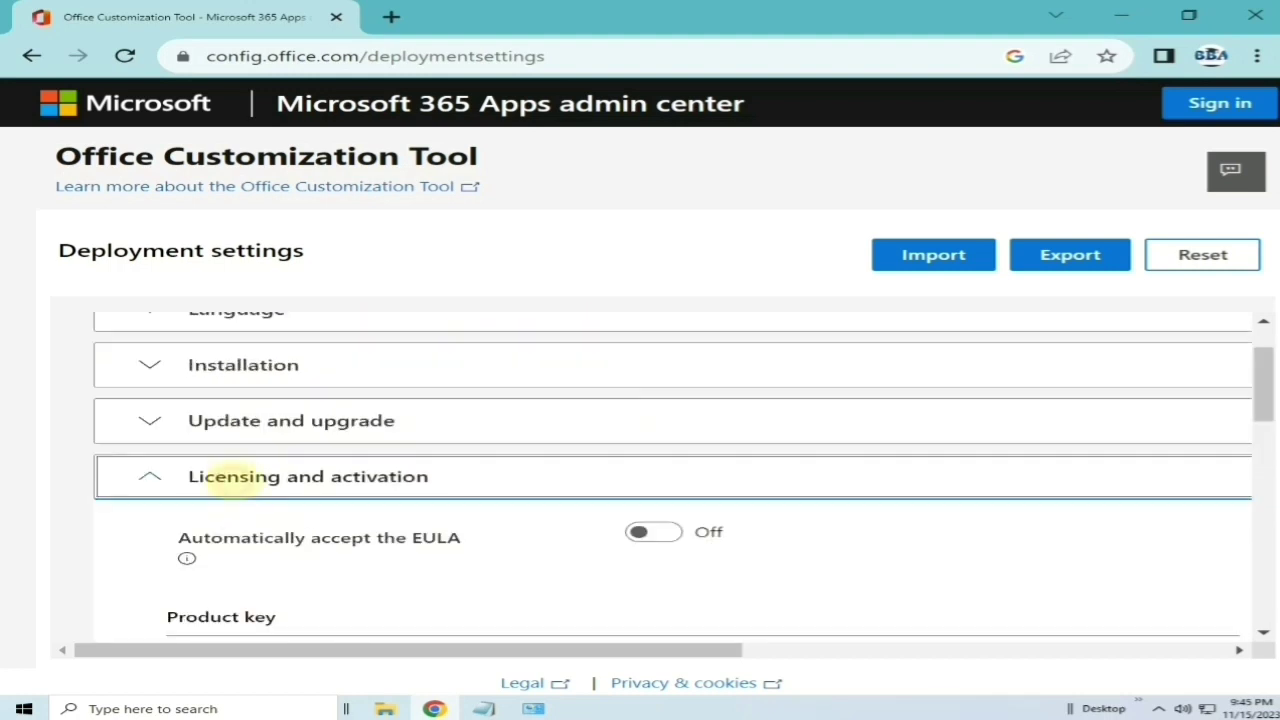
pyautogui.scroll(-2, 270, 505)
pyautogui.scroll(-2, 272, 500)
pyautogui.scroll(-2, 265, 490)
pyautogui.click(255, 489)
pyautogui.scroll(-2, 255, 492)
pyautogui.scroll(-3, 255, 492)
pyautogui.click(240, 460)
pyautogui.moveTo(1264, 420); pyautogui.dragTo(1250, 610)
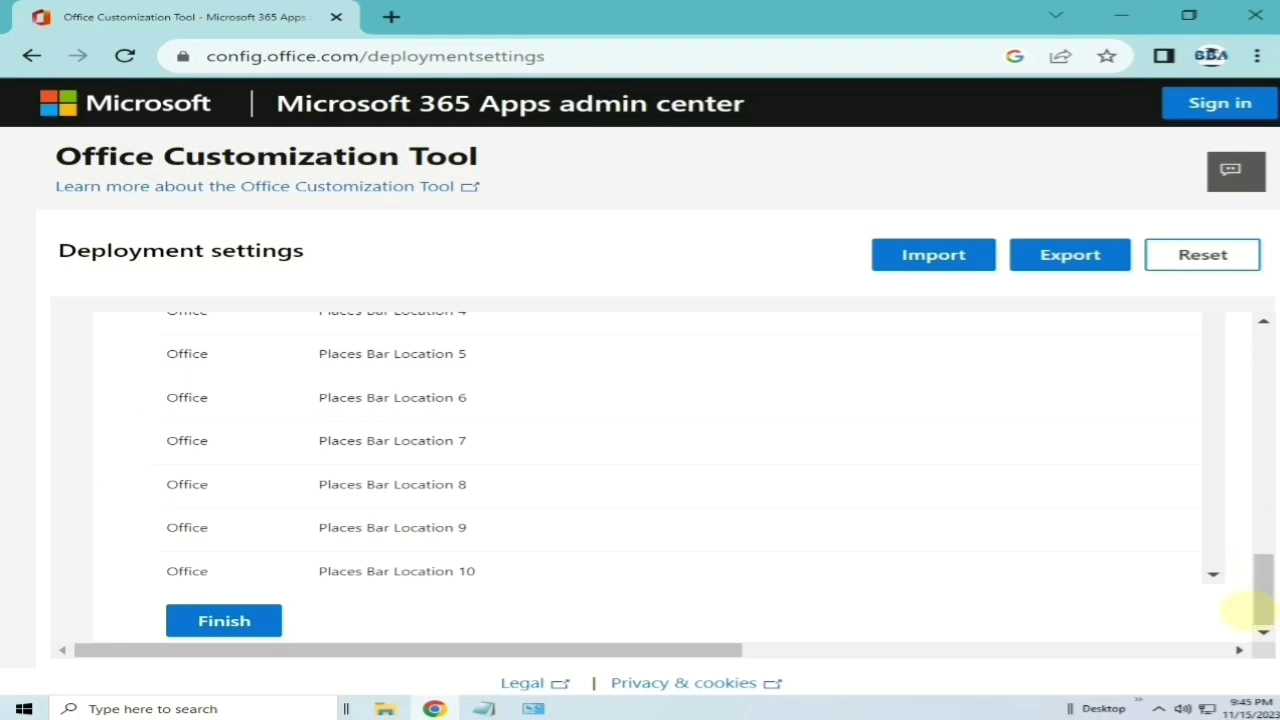
# Finish the settings and start the export, keeping Office Open XML formats as default
pyautogui.click(224, 620)
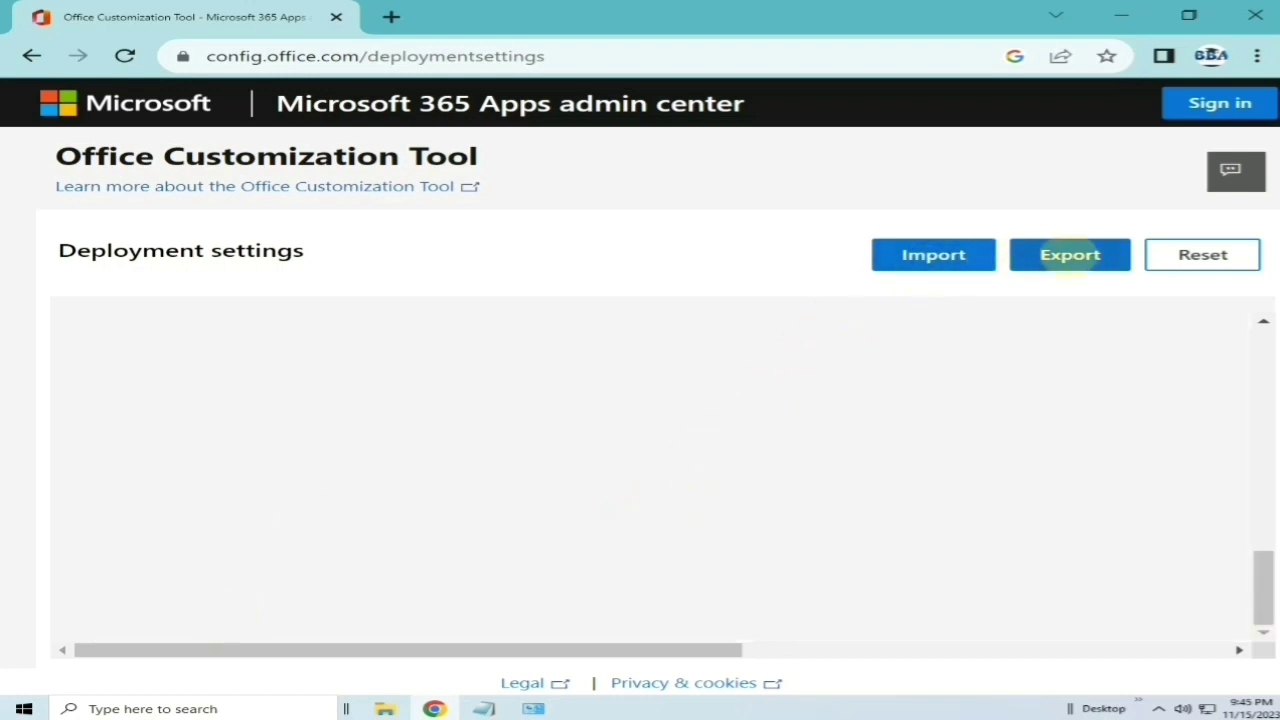
pyautogui.click(1066, 258)
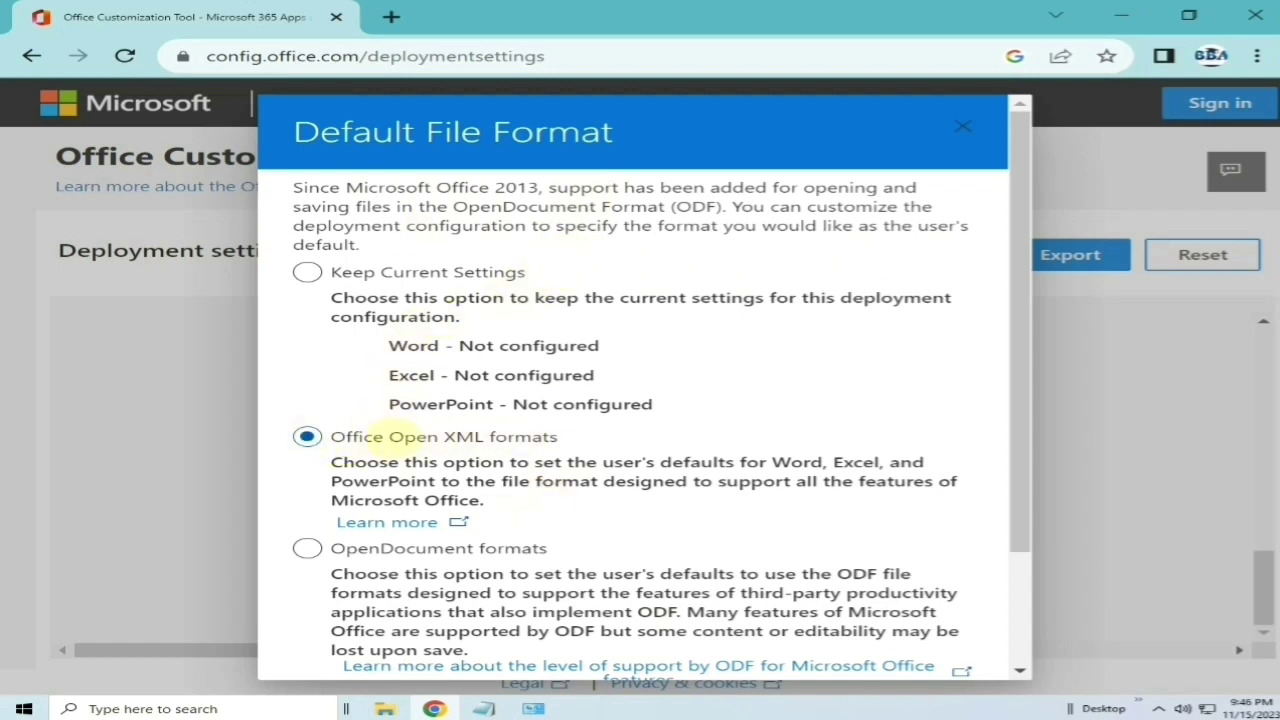
pyautogui.scroll(-2, 880, 605)
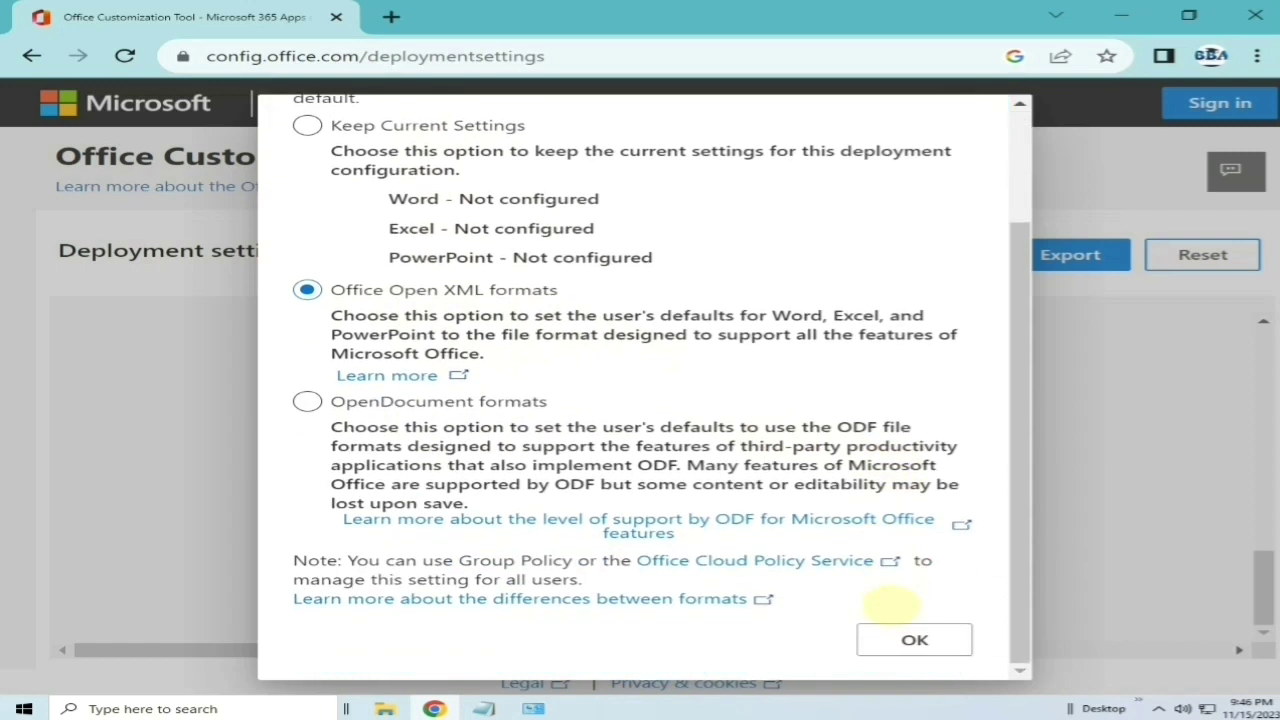
pyautogui.click(914, 637)
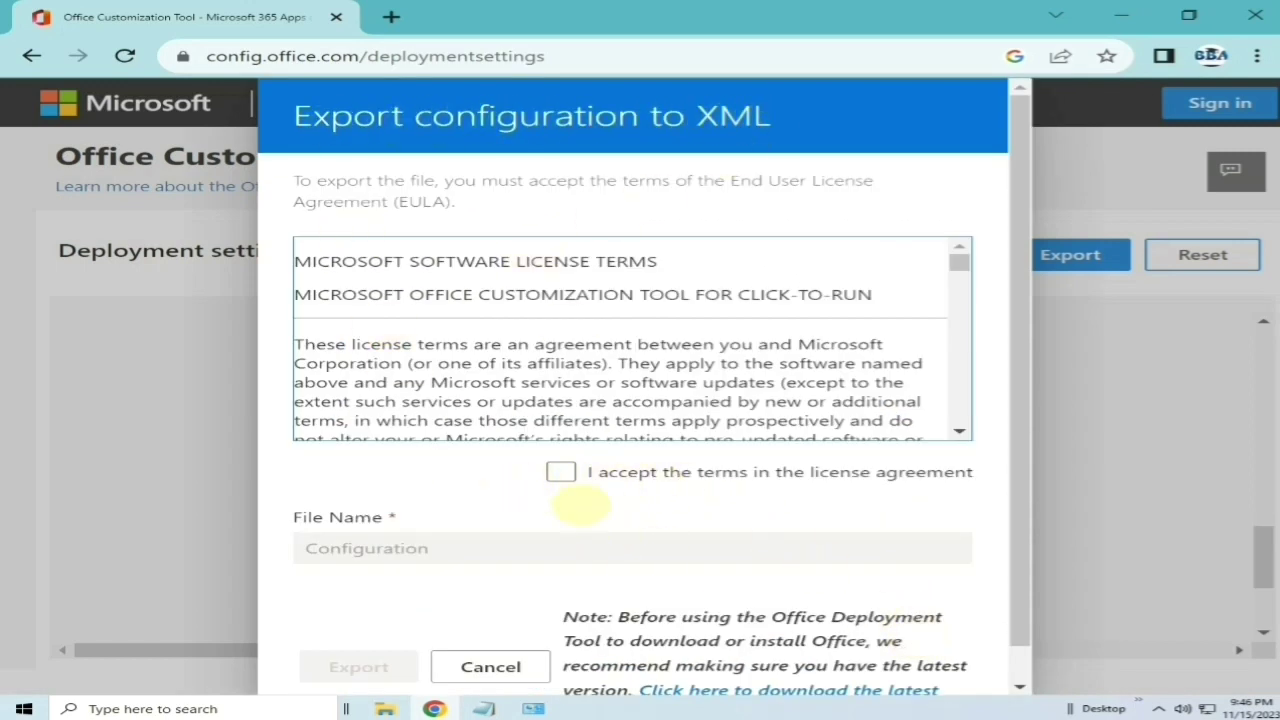
# Accept the license terms and download Configuration.xml (1,134 B)
pyautogui.click(561, 471)
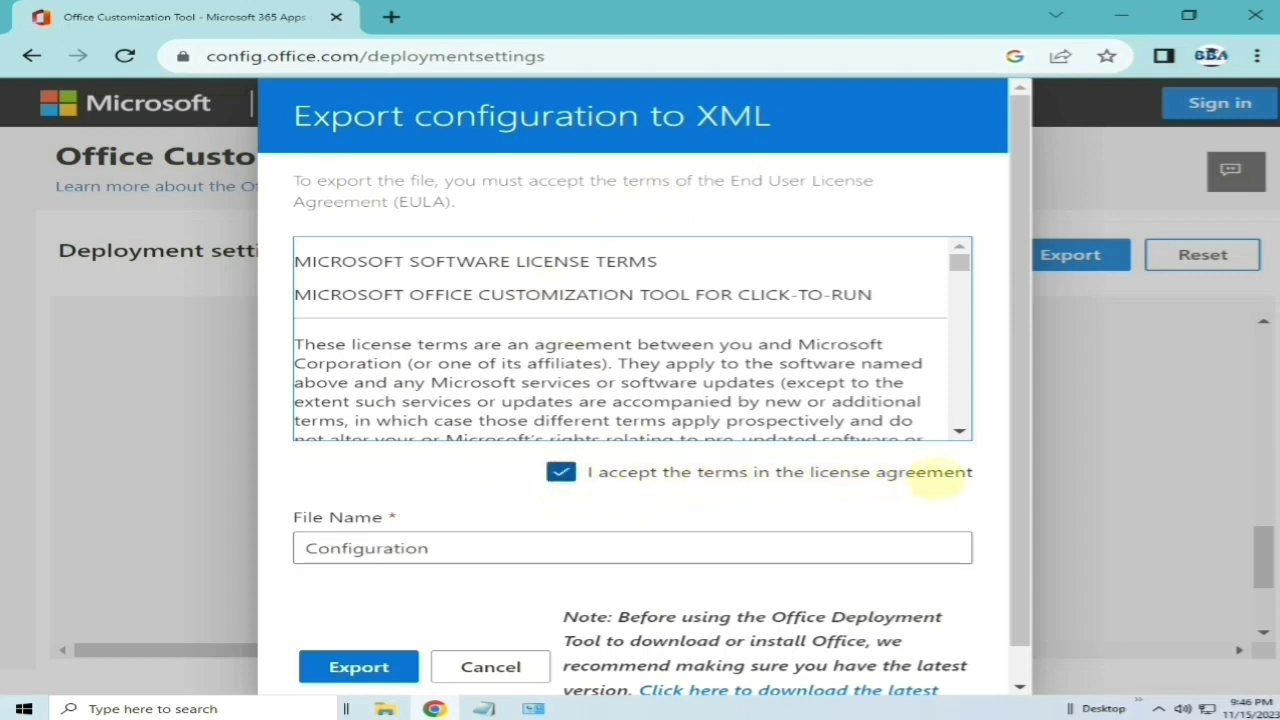
pyautogui.scroll(-1, 700, 550)
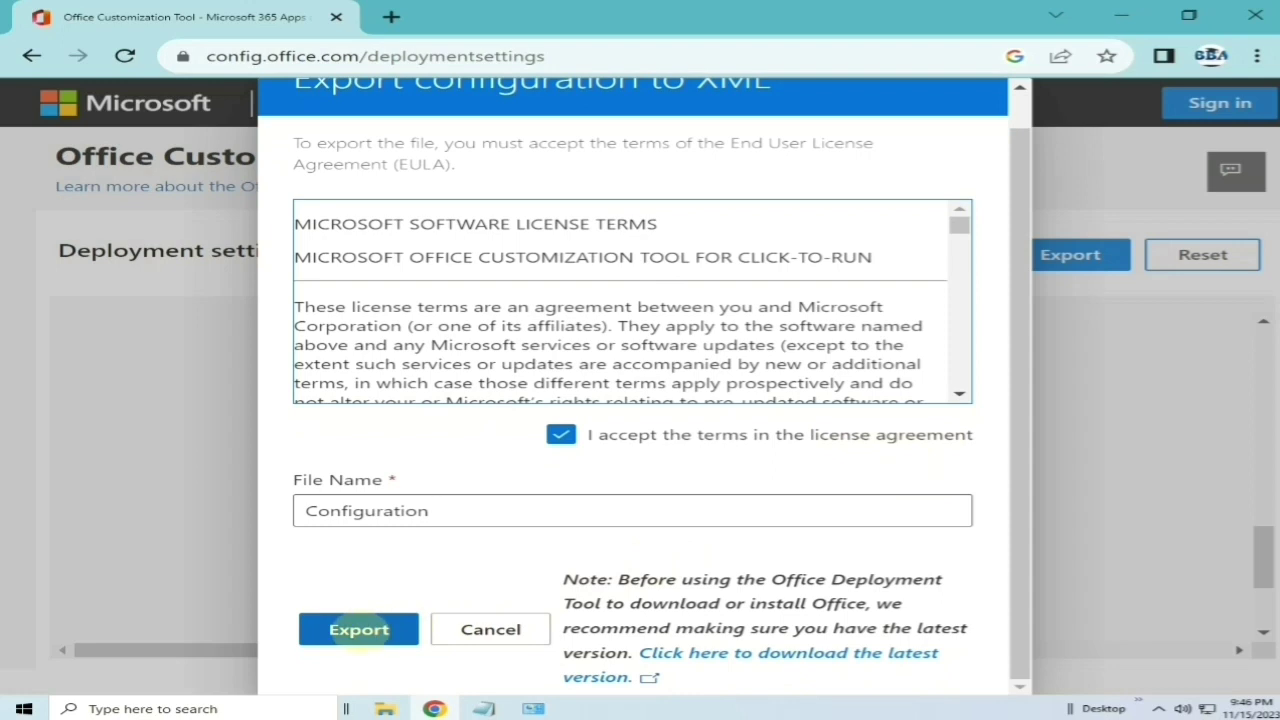
pyautogui.click(359, 629)
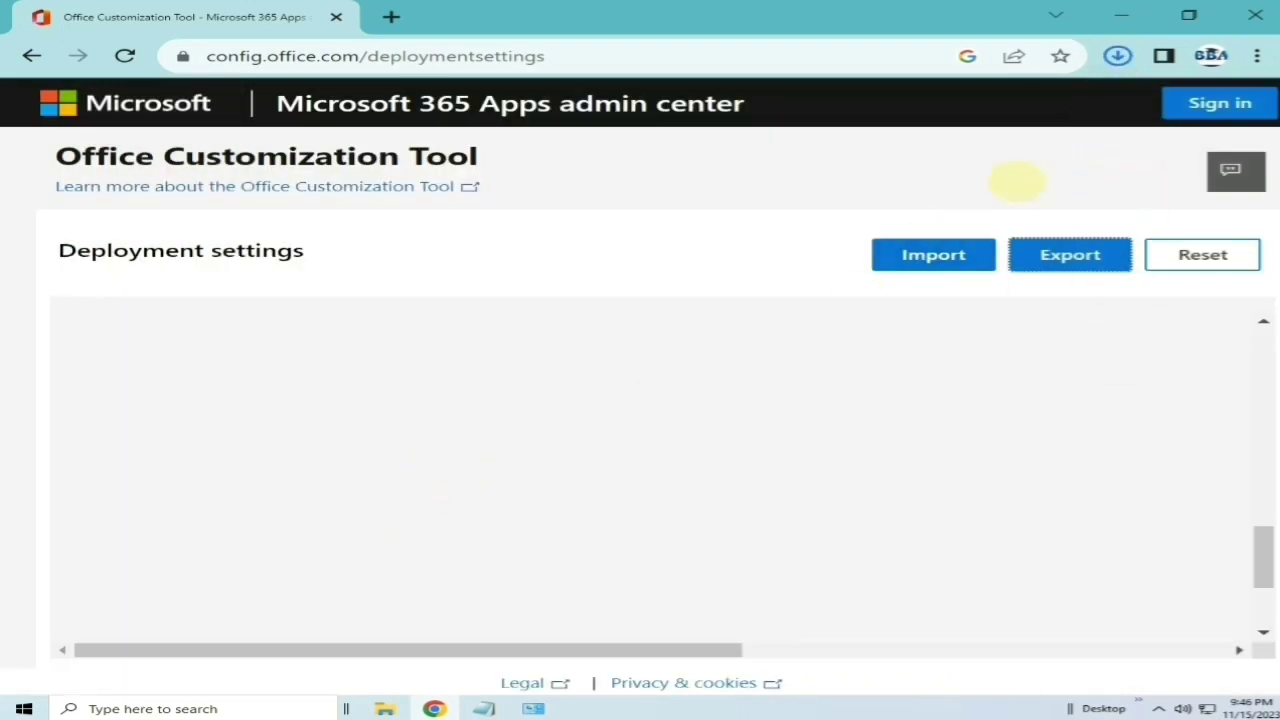
pyautogui.click(1118, 56)
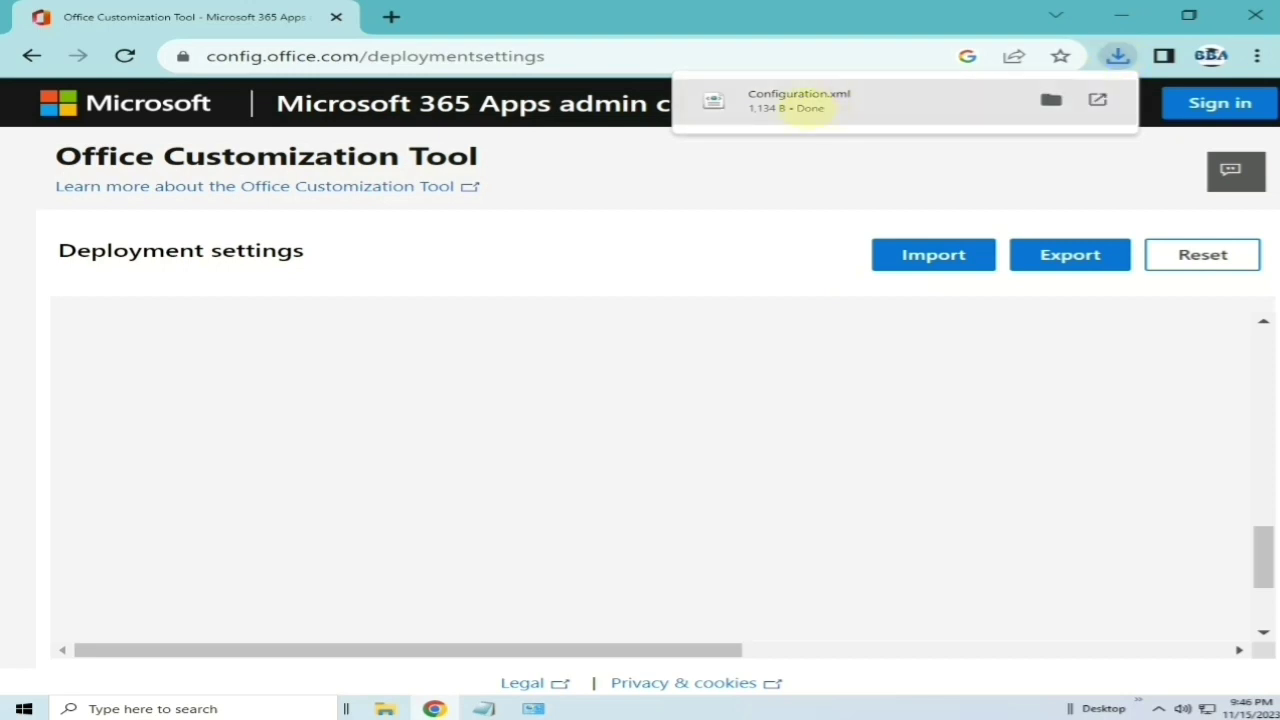
# In a new Chrome tab, search Google for 'office deployment tool'
pyautogui.click(390, 16)
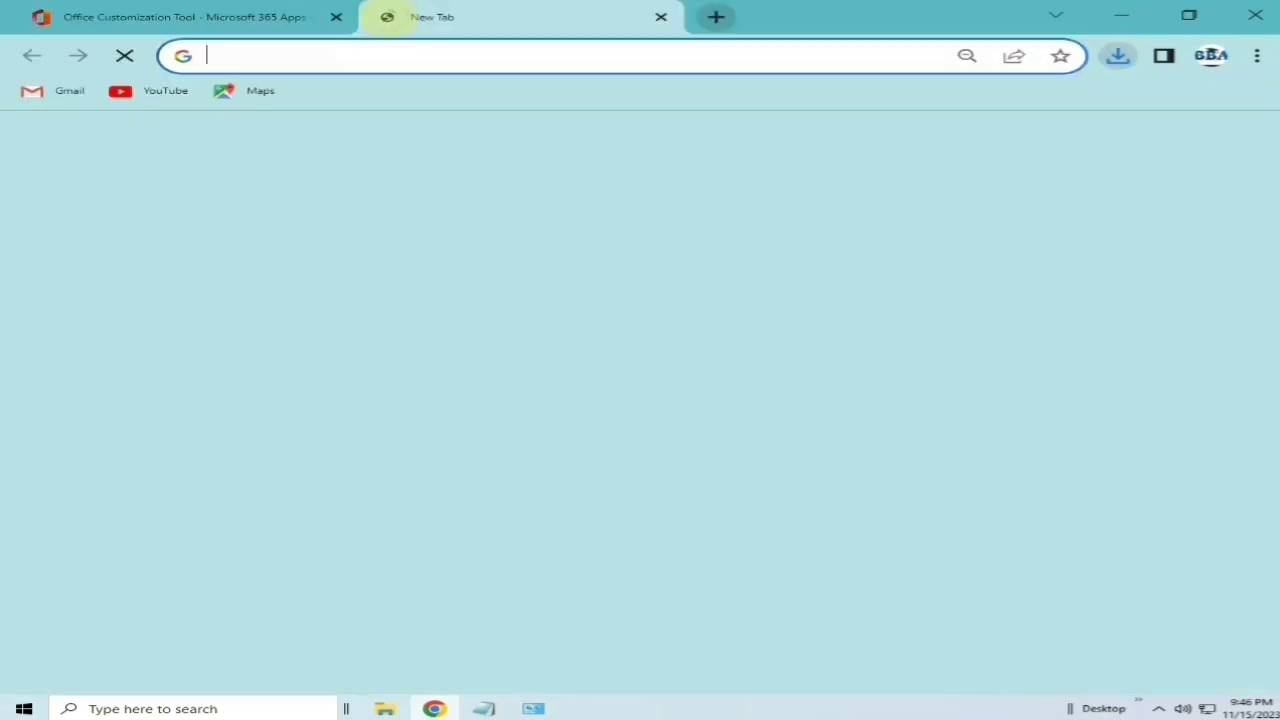
pyautogui.click(378, 58)
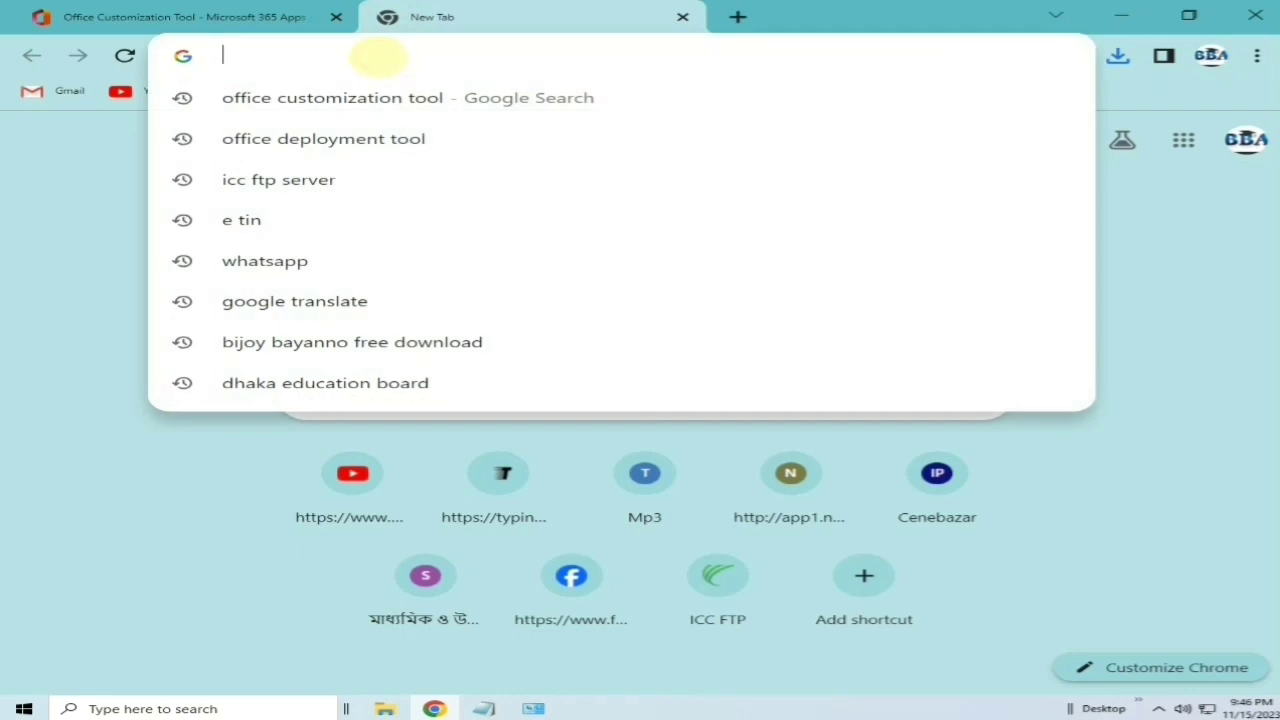
pyautogui.write('offi')
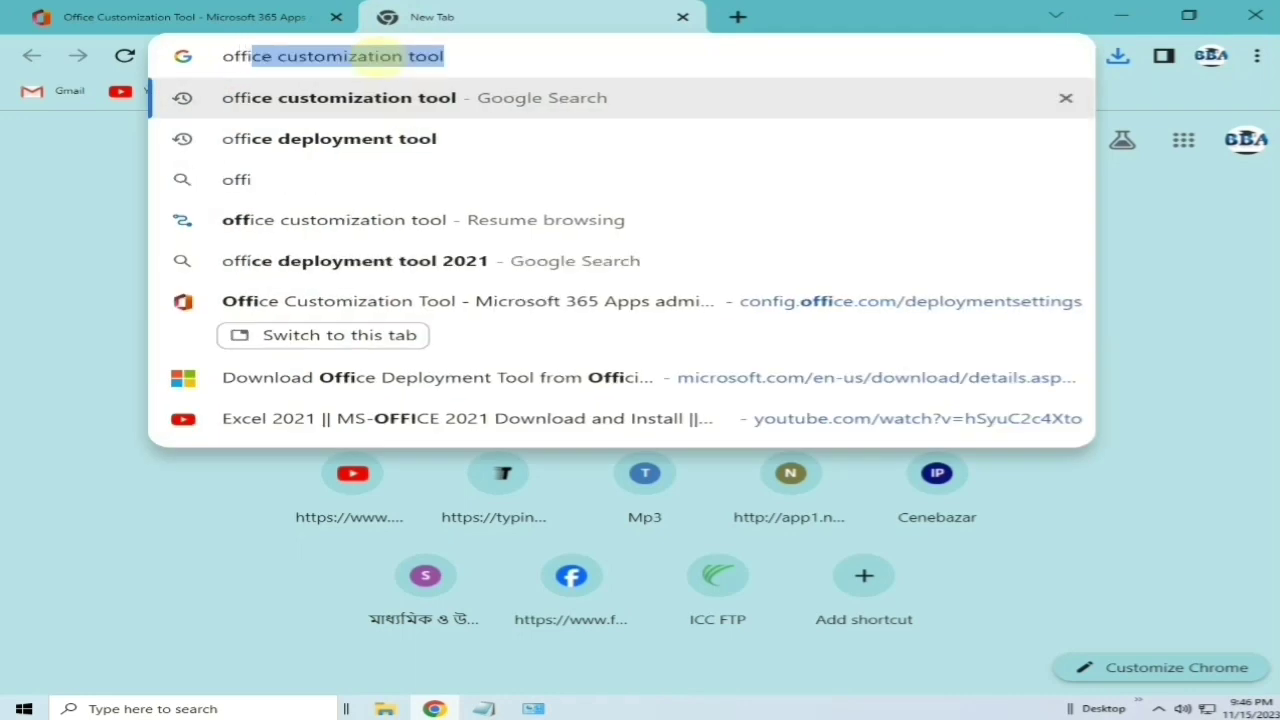
pyautogui.write('ce de')
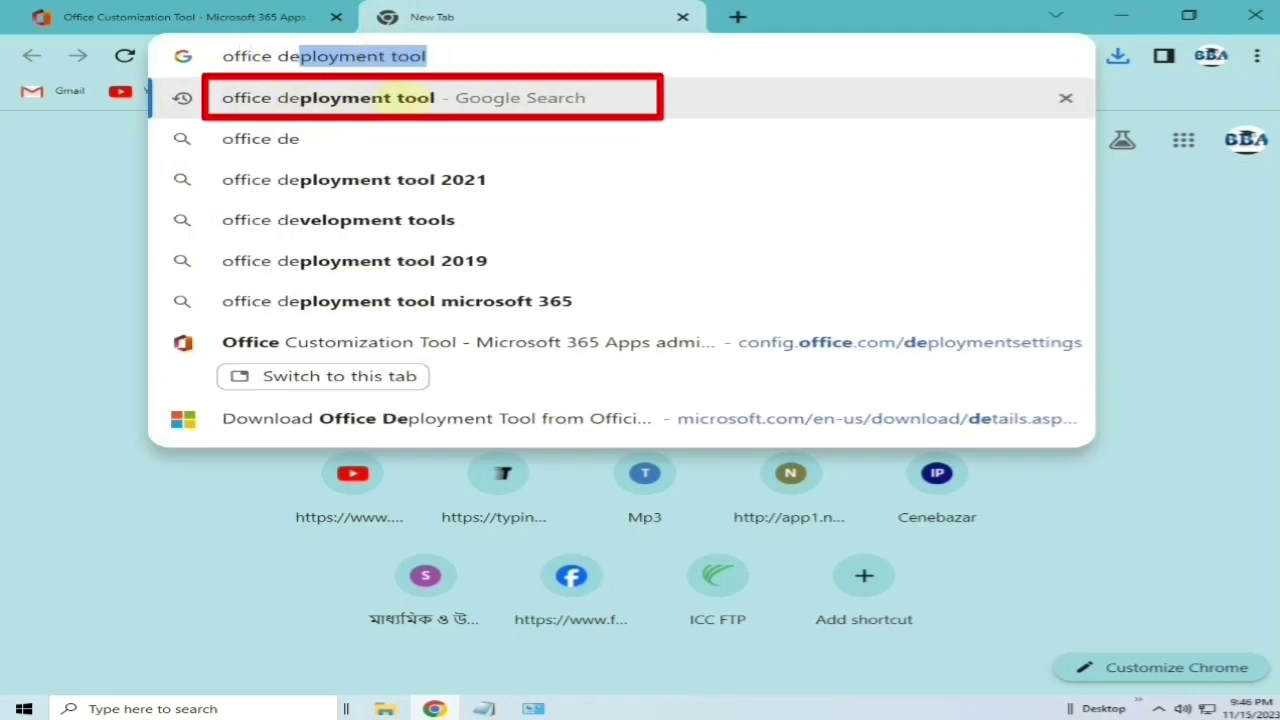
pyautogui.click(400, 97)
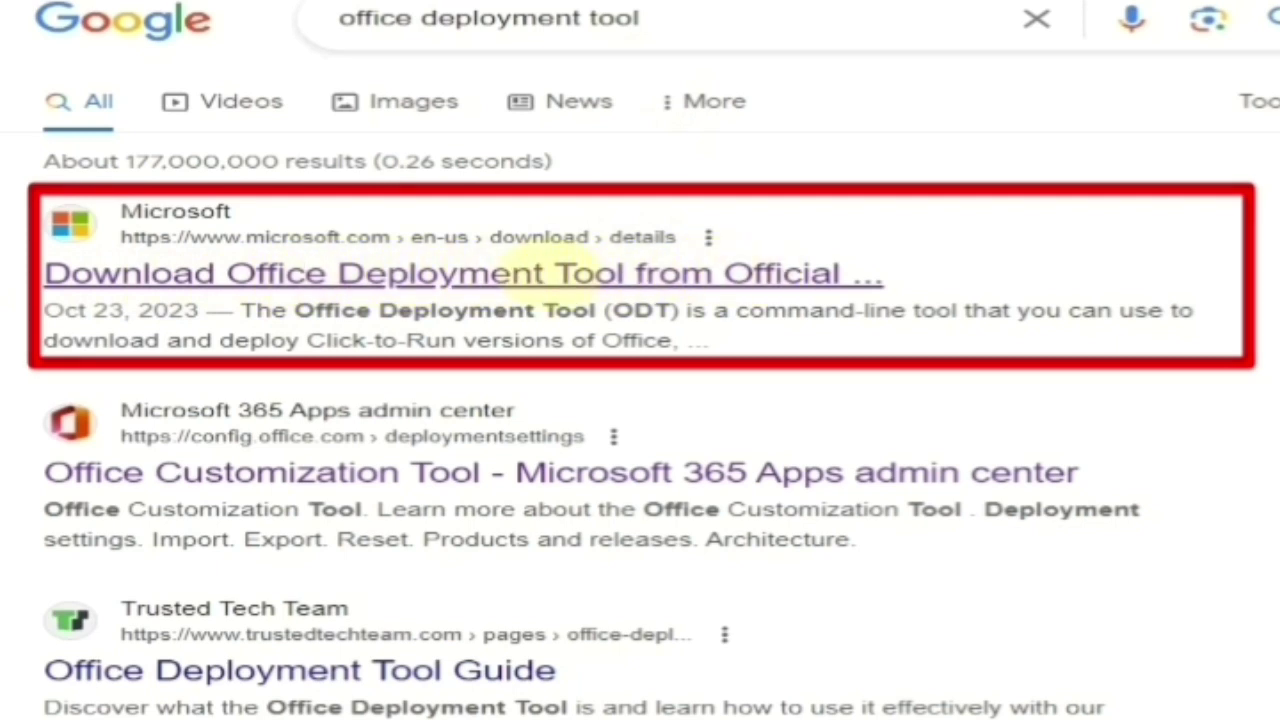
# Download officedeploymenttool_16731-20354.exe from Microsoft's page and show it in its folder
pyautogui.click(540, 270)
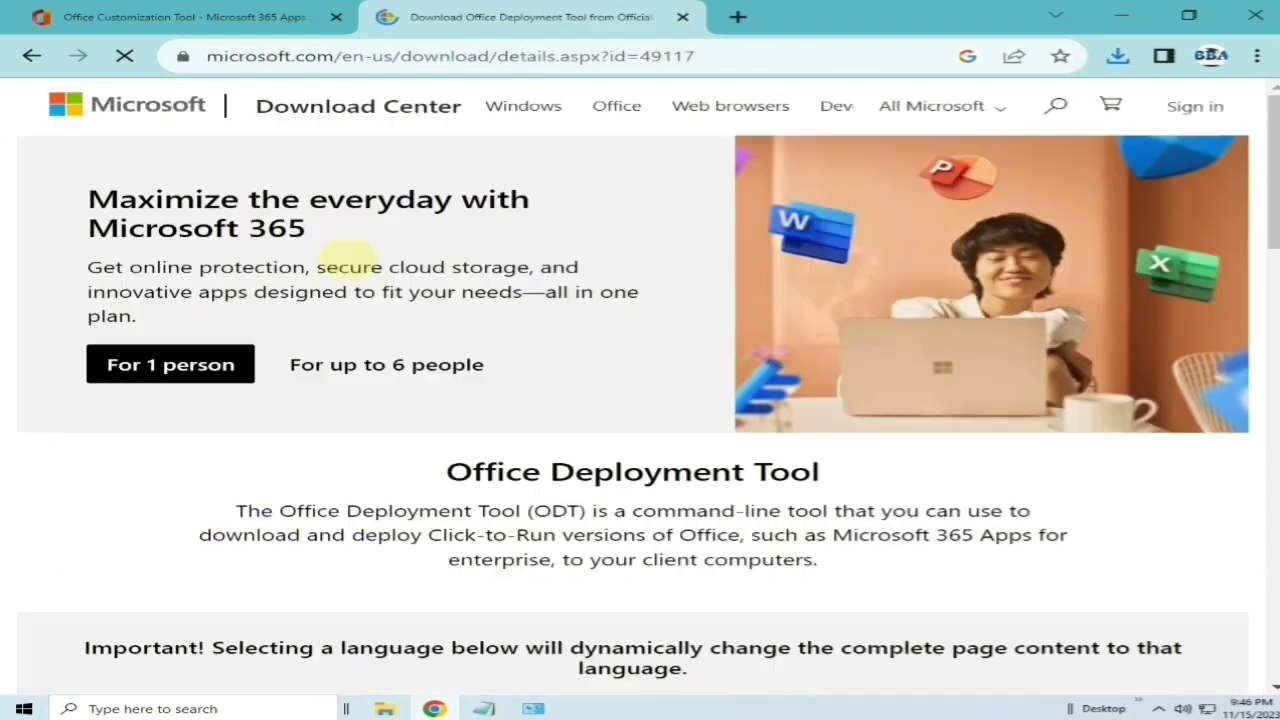
pyautogui.scroll(-3, 585, 412)
pyautogui.scroll(-1, 585, 412)
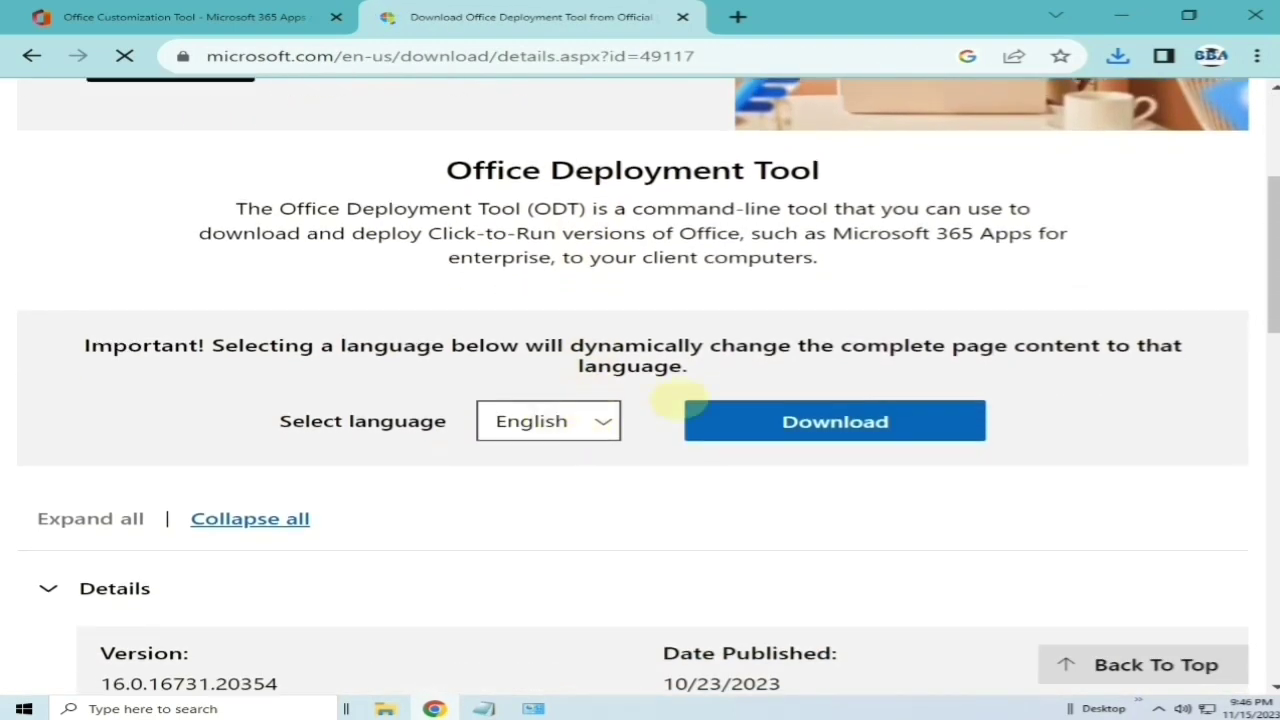
pyautogui.click(751, 420)
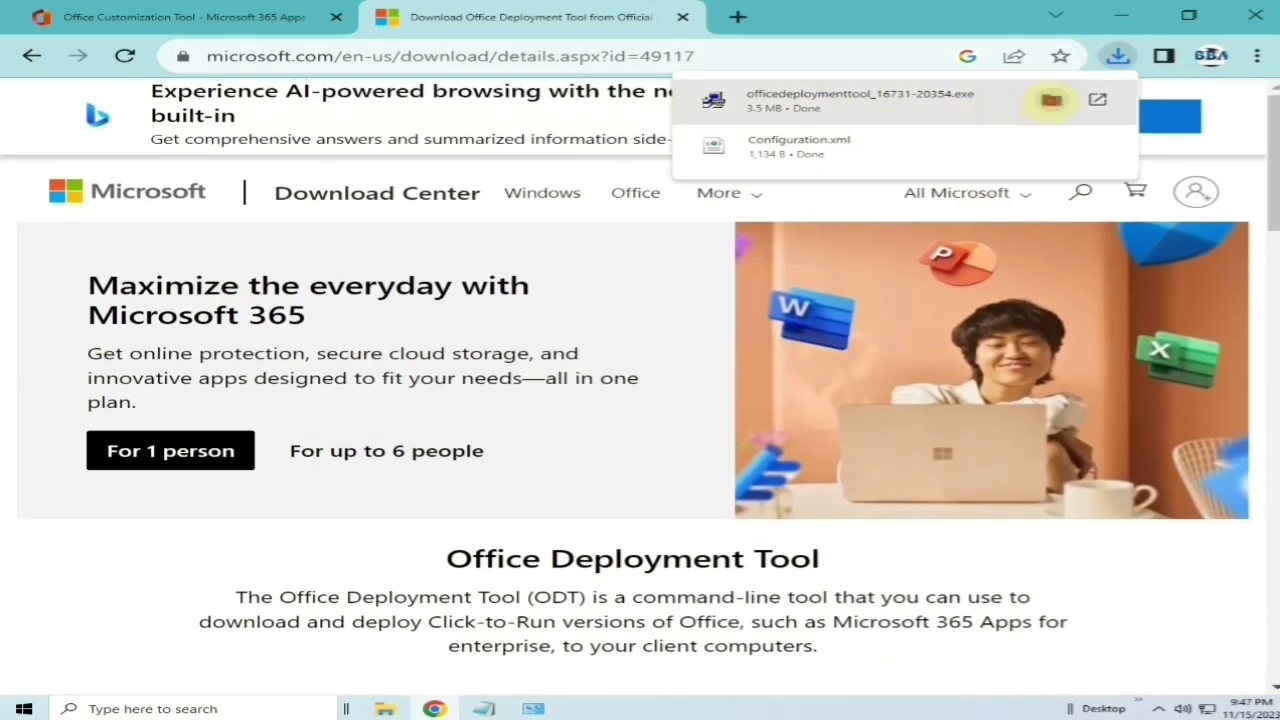
pyautogui.click(1050, 100)
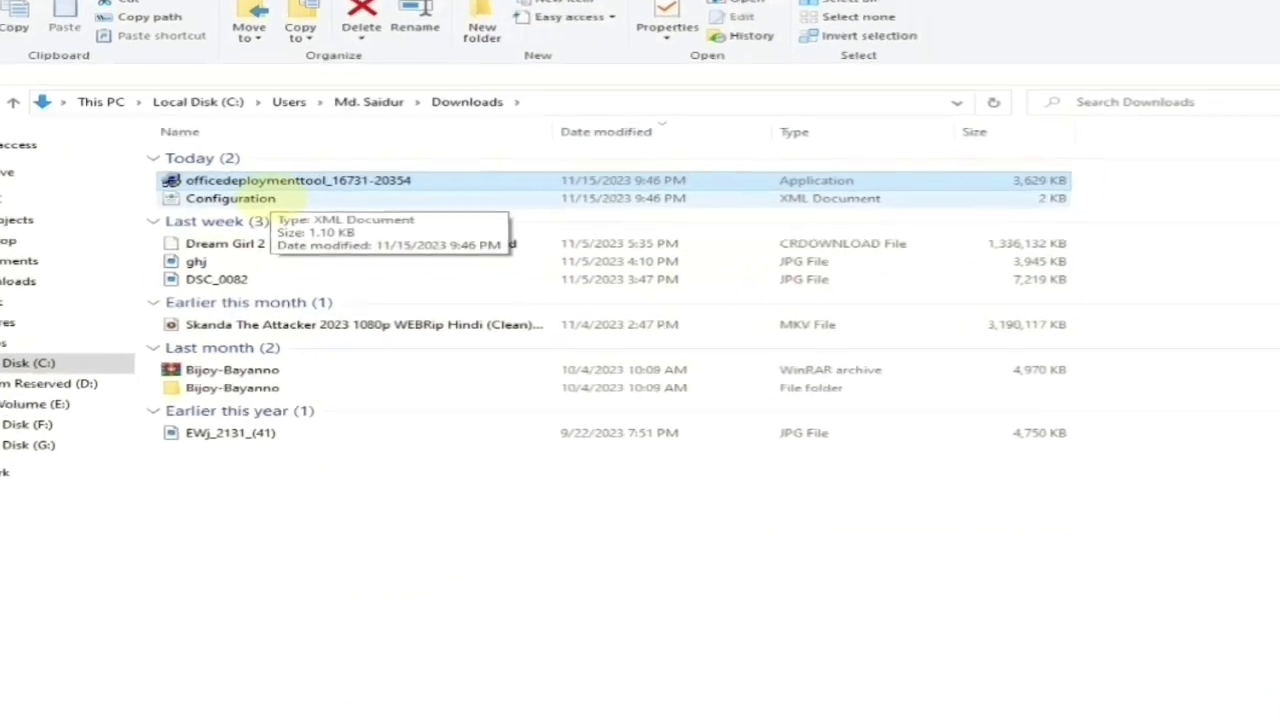
# Cut the Office Deployment Tool installer and Configuration file together
pyautogui.keyDown('ctrl'); pyautogui.click(300, 209); pyautogui.keyUp('ctrl')
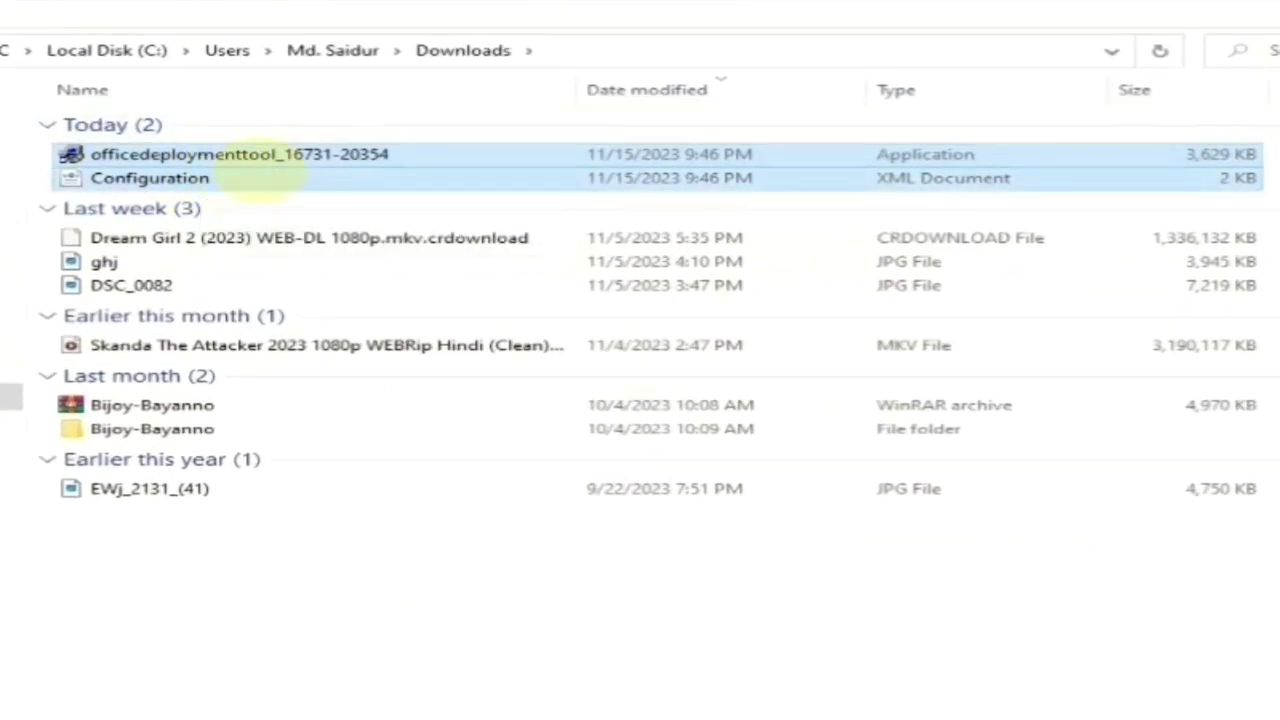
pyautogui.rightClick(300, 180)
pyautogui.click(377, 487)
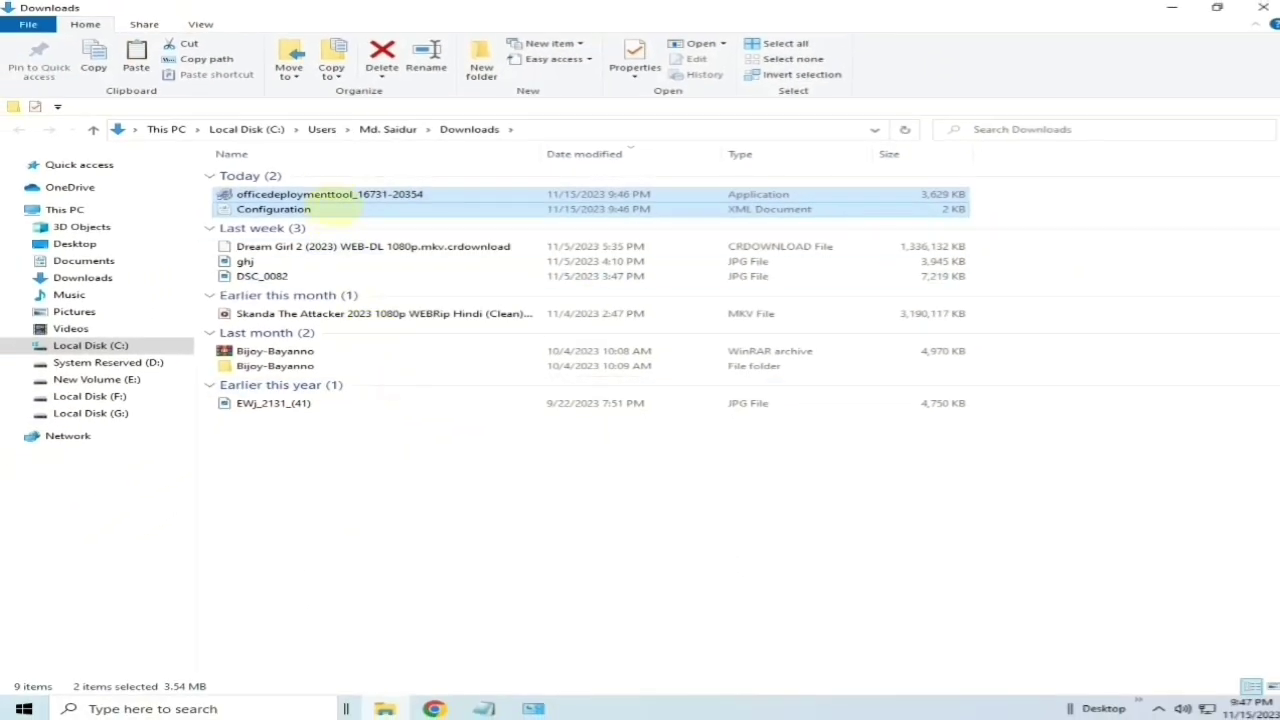
# Create a new folder named 'office 2019' in Downloads
pyautogui.rightClick(357, 449)
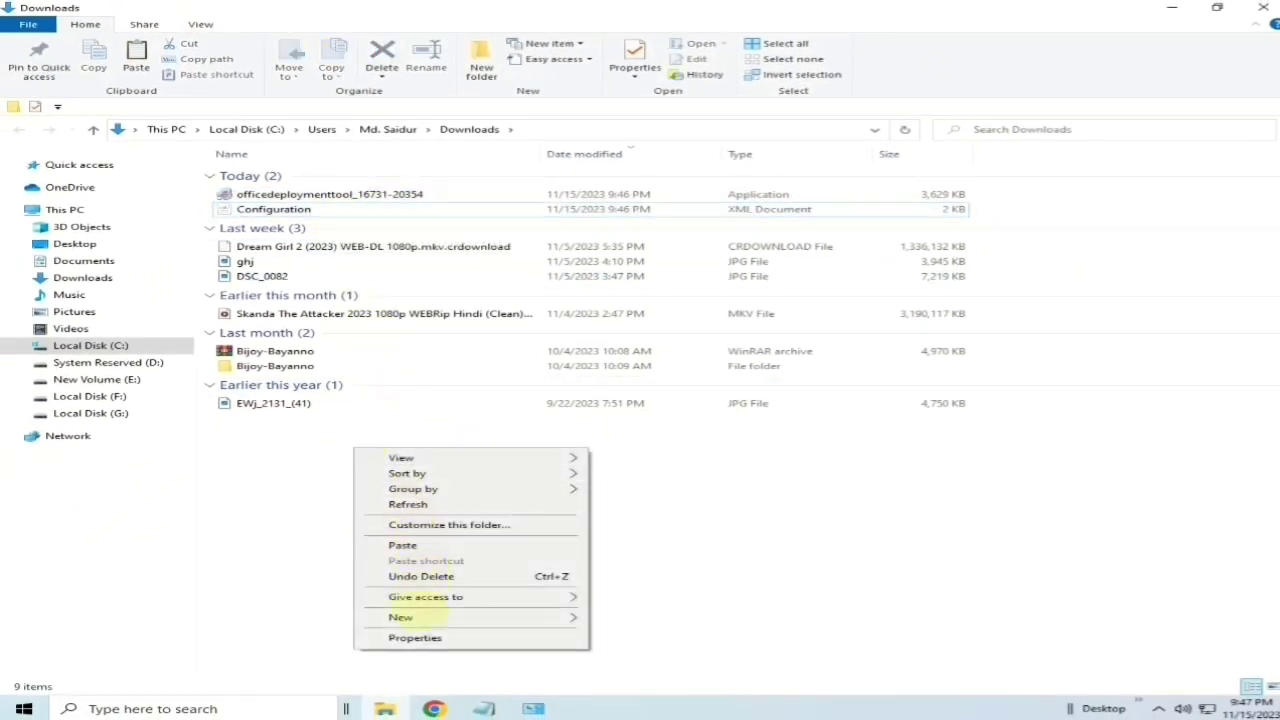
pyautogui.moveTo(514, 617)
pyautogui.click(630, 617)
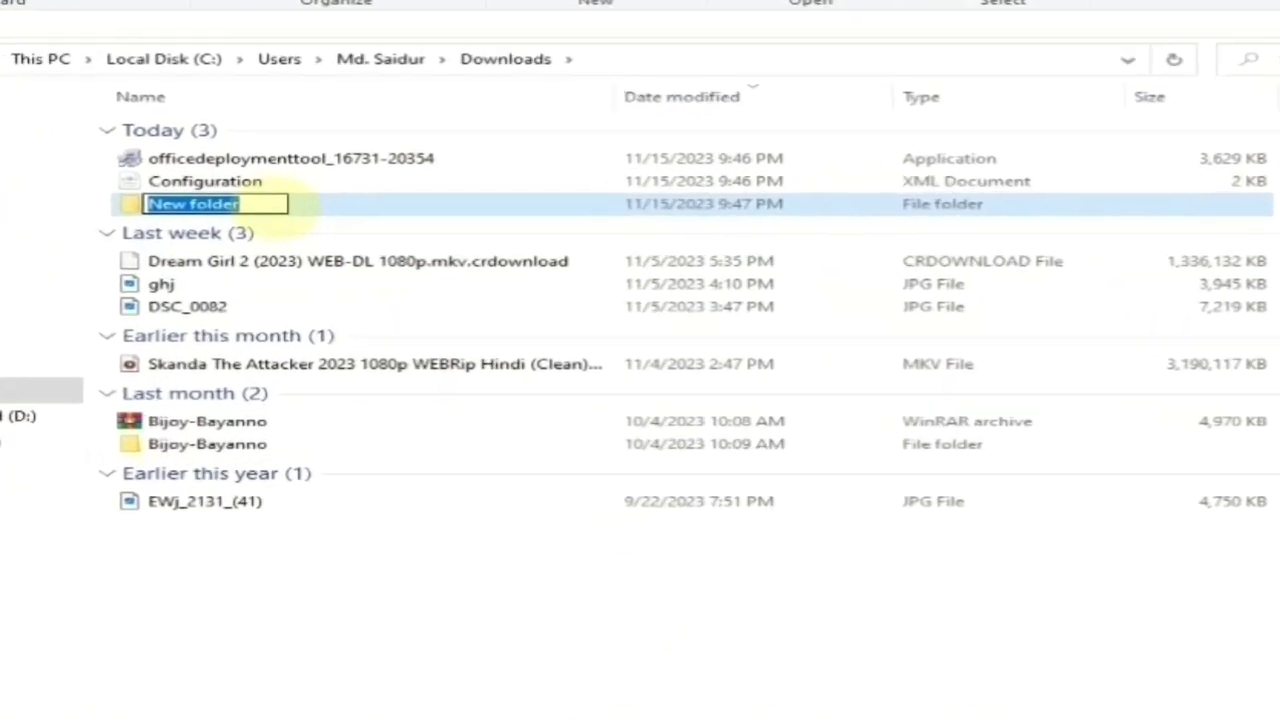
pyautogui.write('office 2019')
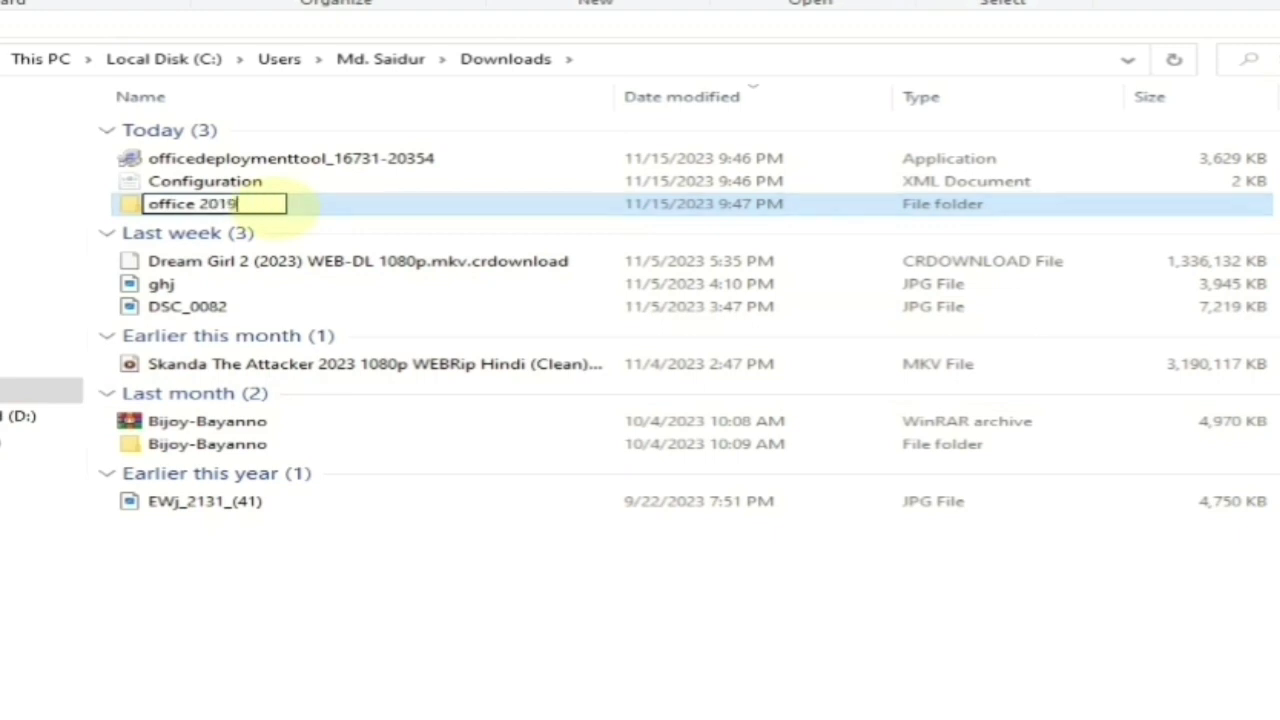
pyautogui.press('Return')
# Paste both files into the office 2019 folder and select the installer
pyautogui.doubleClick(272, 206)
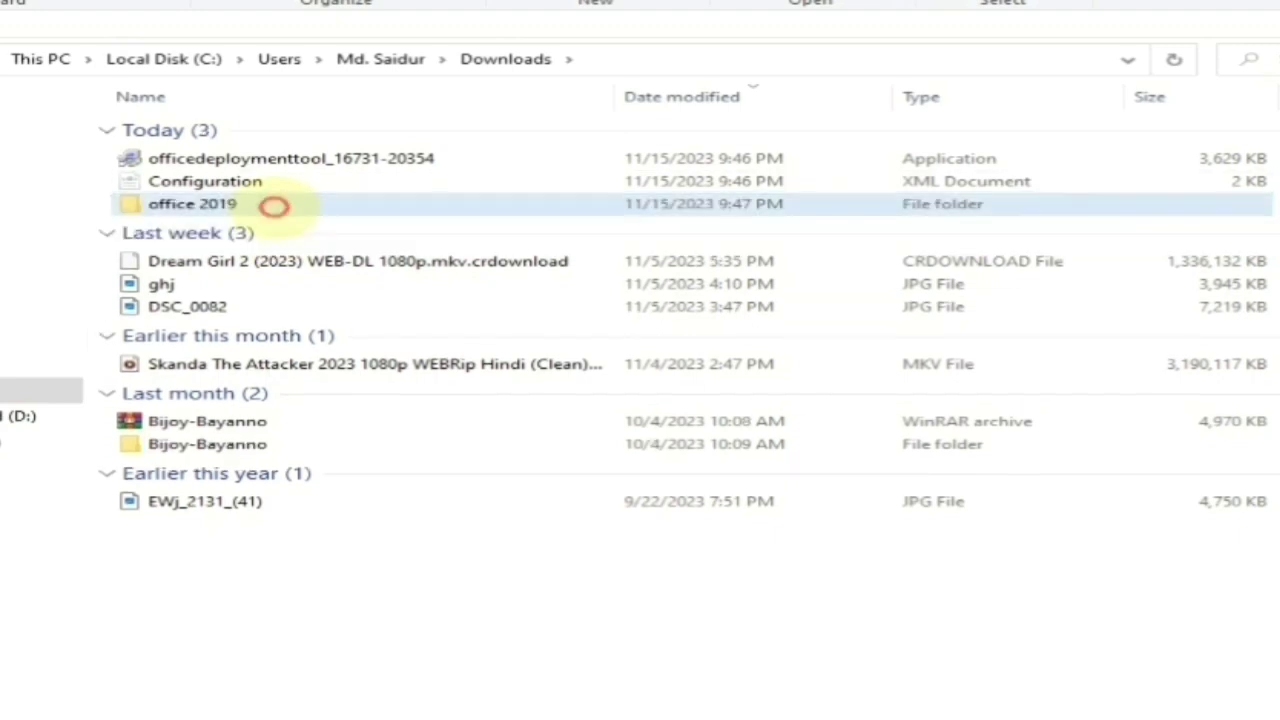
pyautogui.rightClick(339, 360)
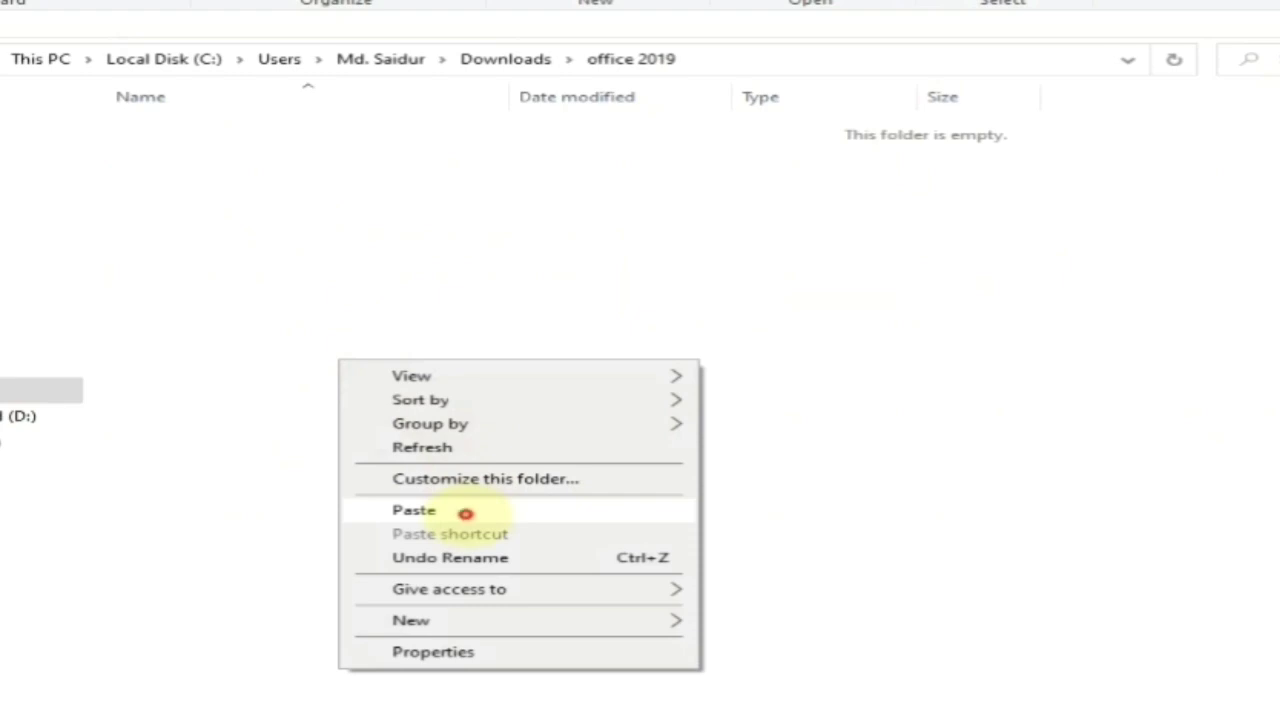
pyautogui.click(466, 514)
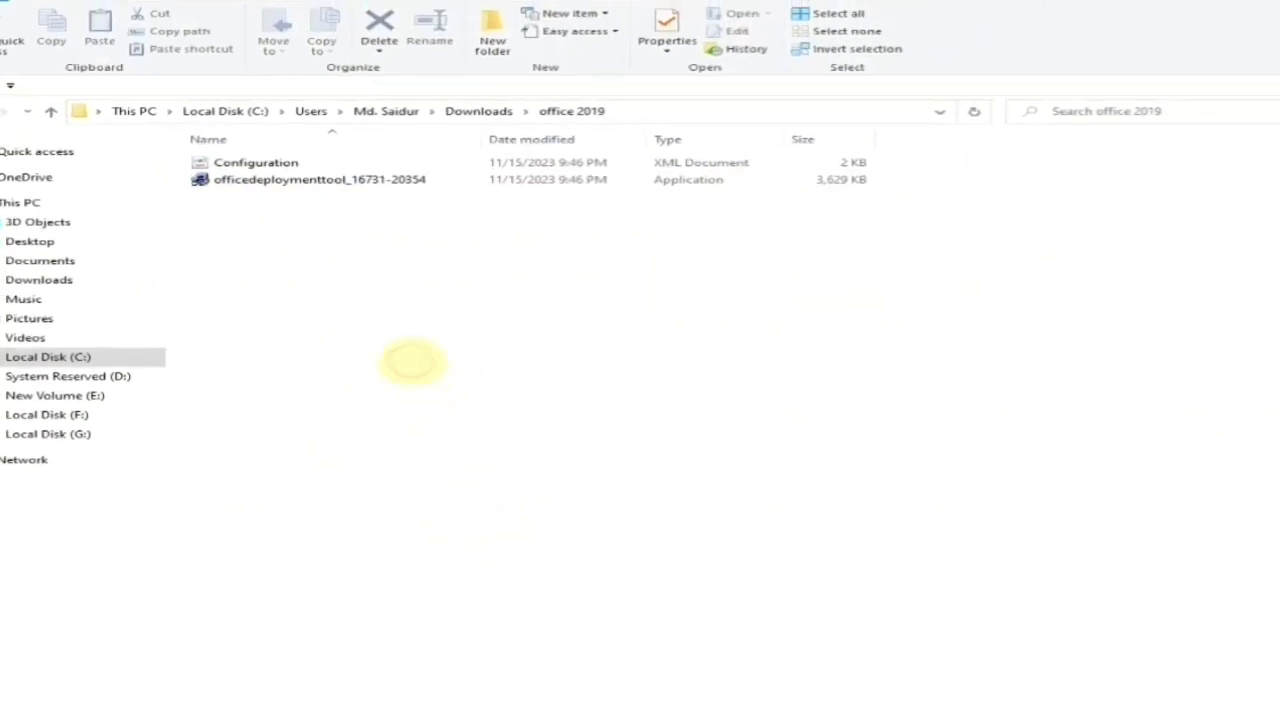
pyautogui.click(316, 150)
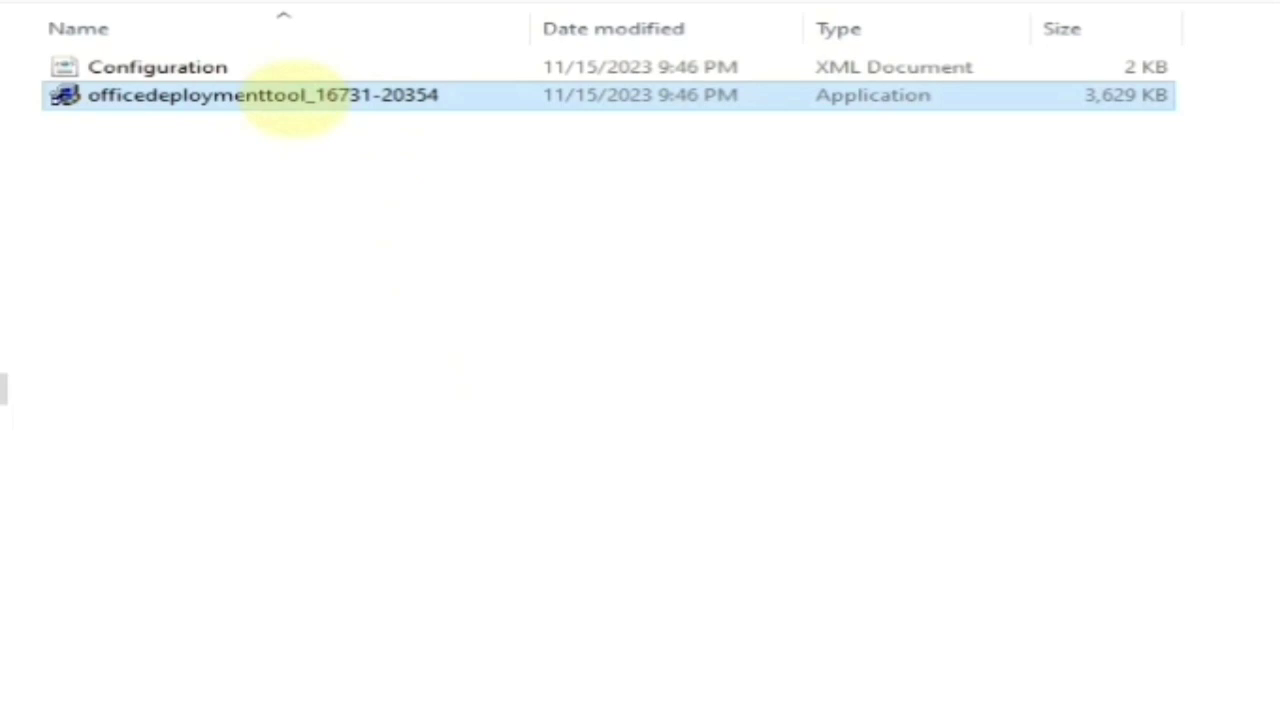
# Run the installer as administrator and accept the Microsoft Software License Terms
pyautogui.rightClick(293, 95)
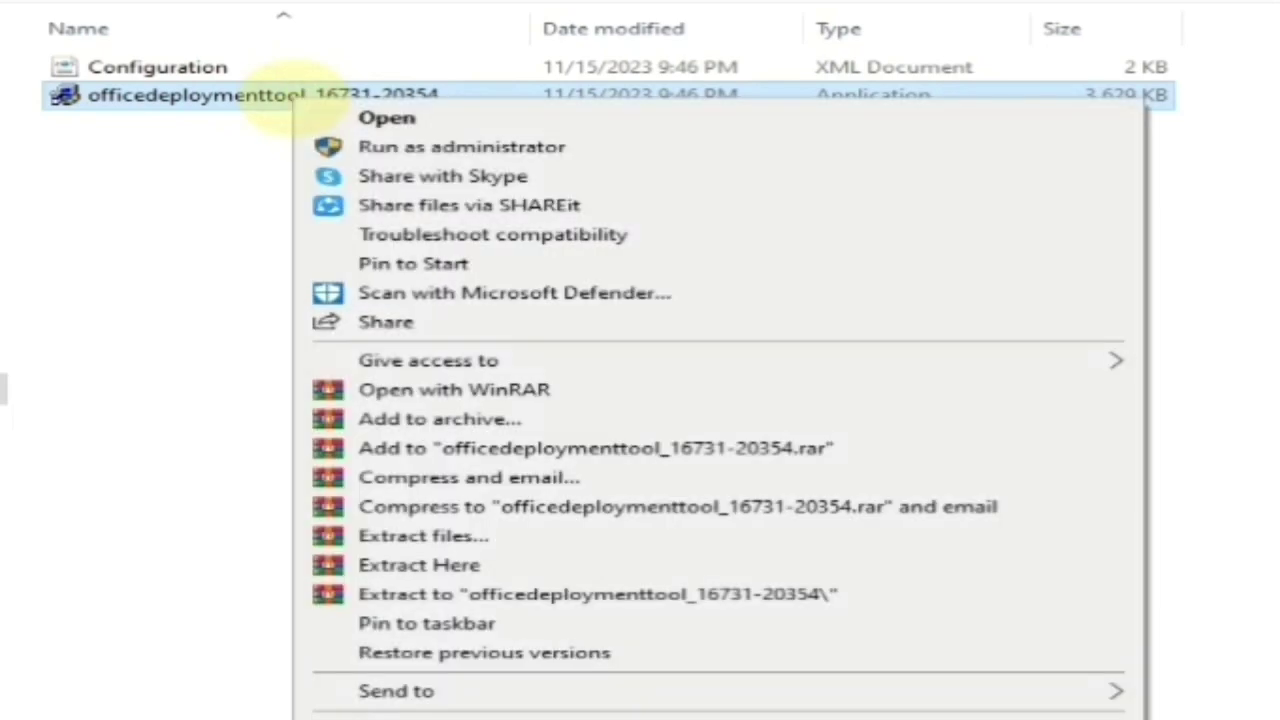
pyautogui.click(448, 146)
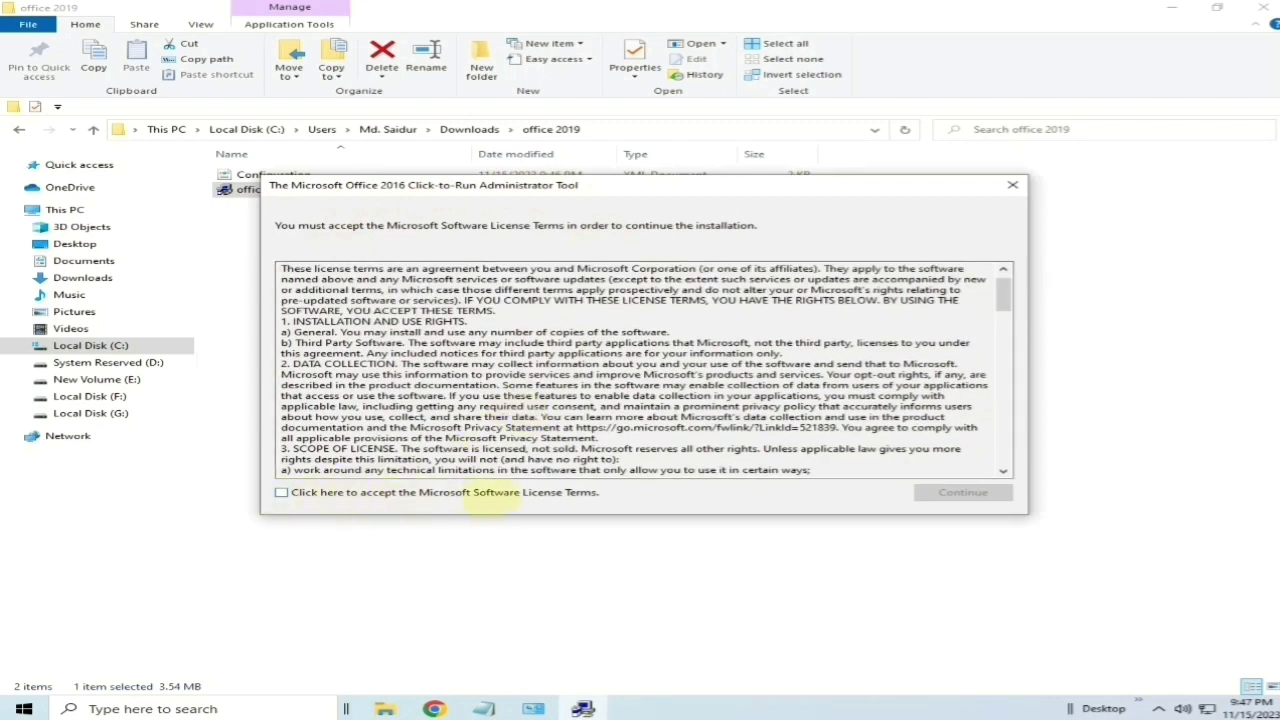
pyautogui.click(281, 492)
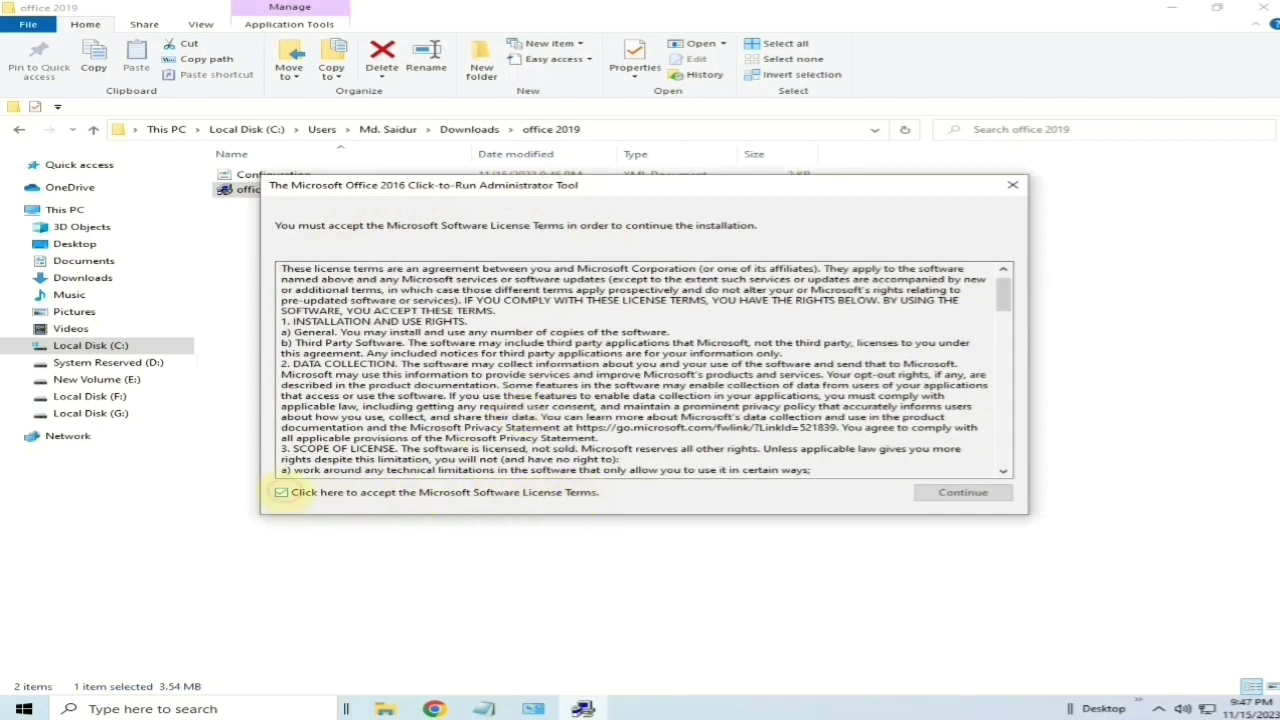
pyautogui.click(935, 492)
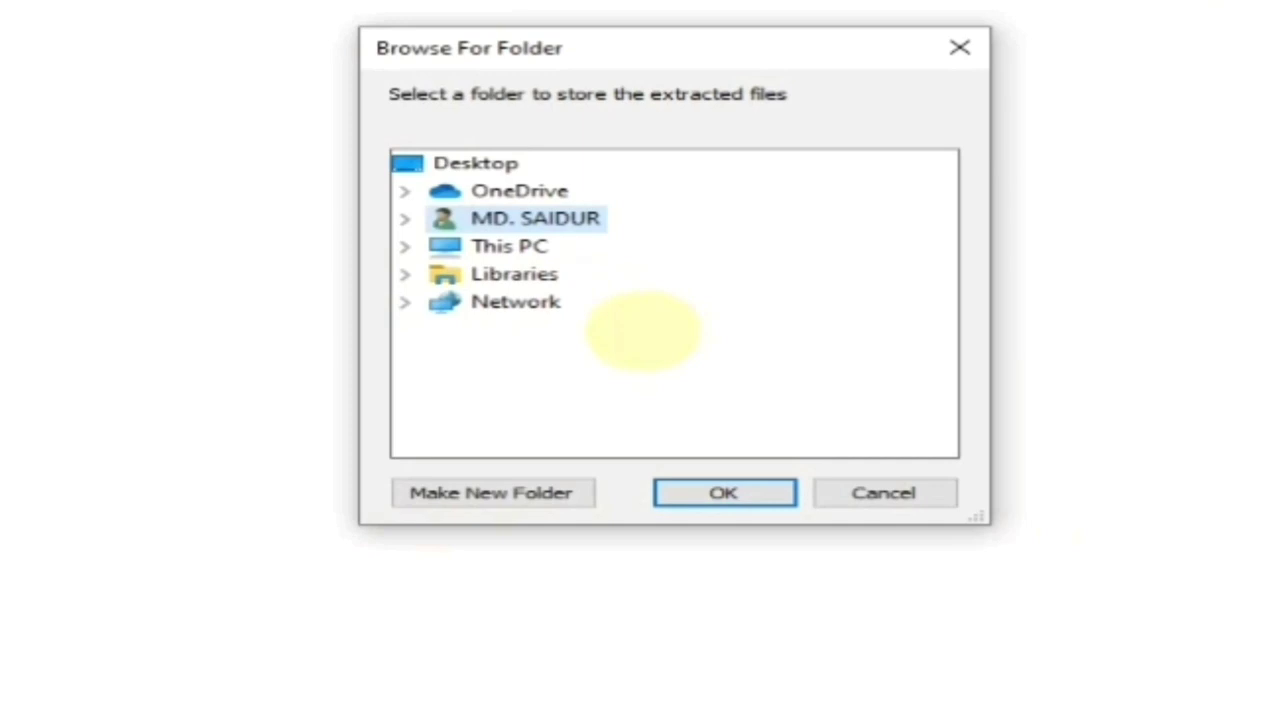
# Extract the files into Downloads > office 2019 and dismiss the success message
pyautogui.doubleClick(545, 218)
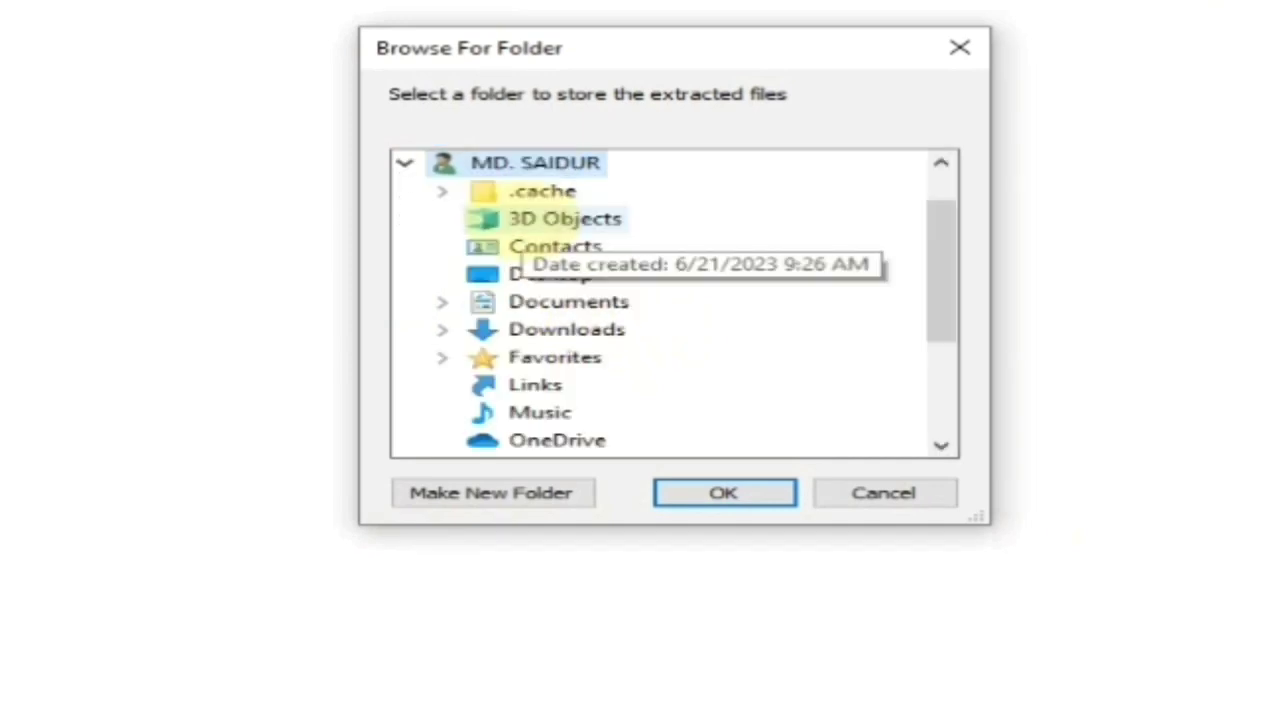
pyautogui.doubleClick(562, 329)
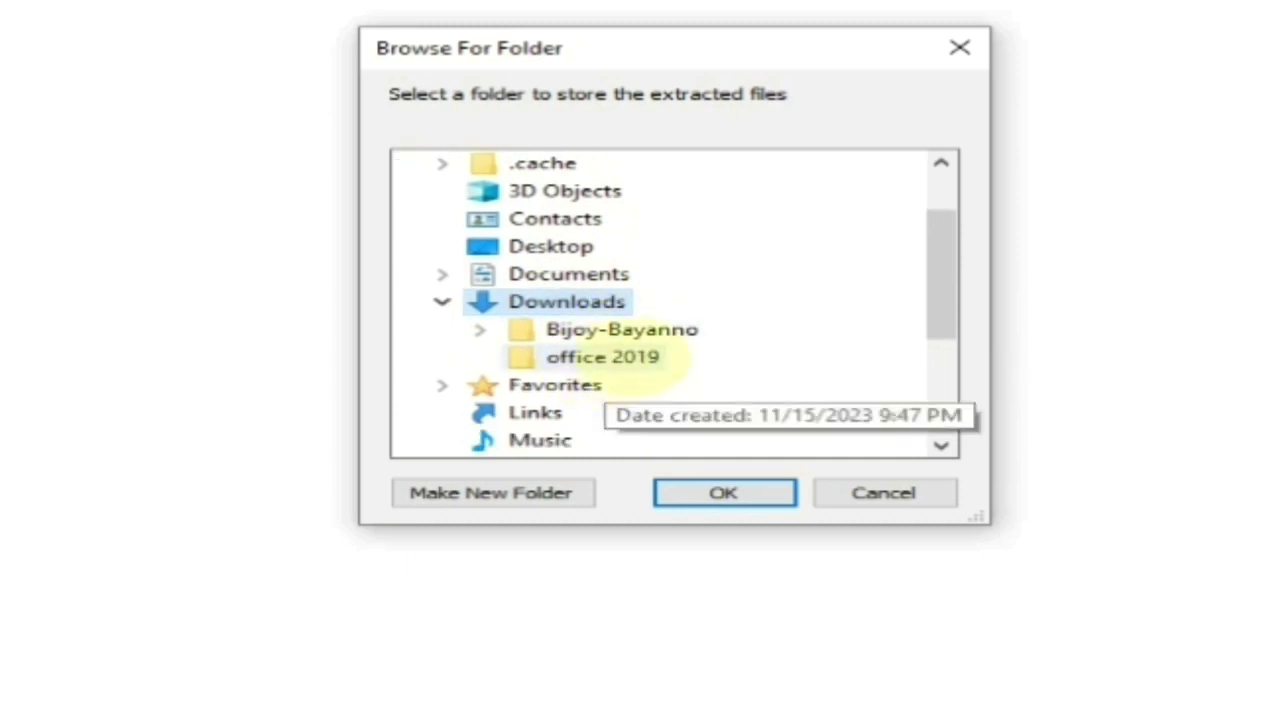
pyautogui.click(615, 357)
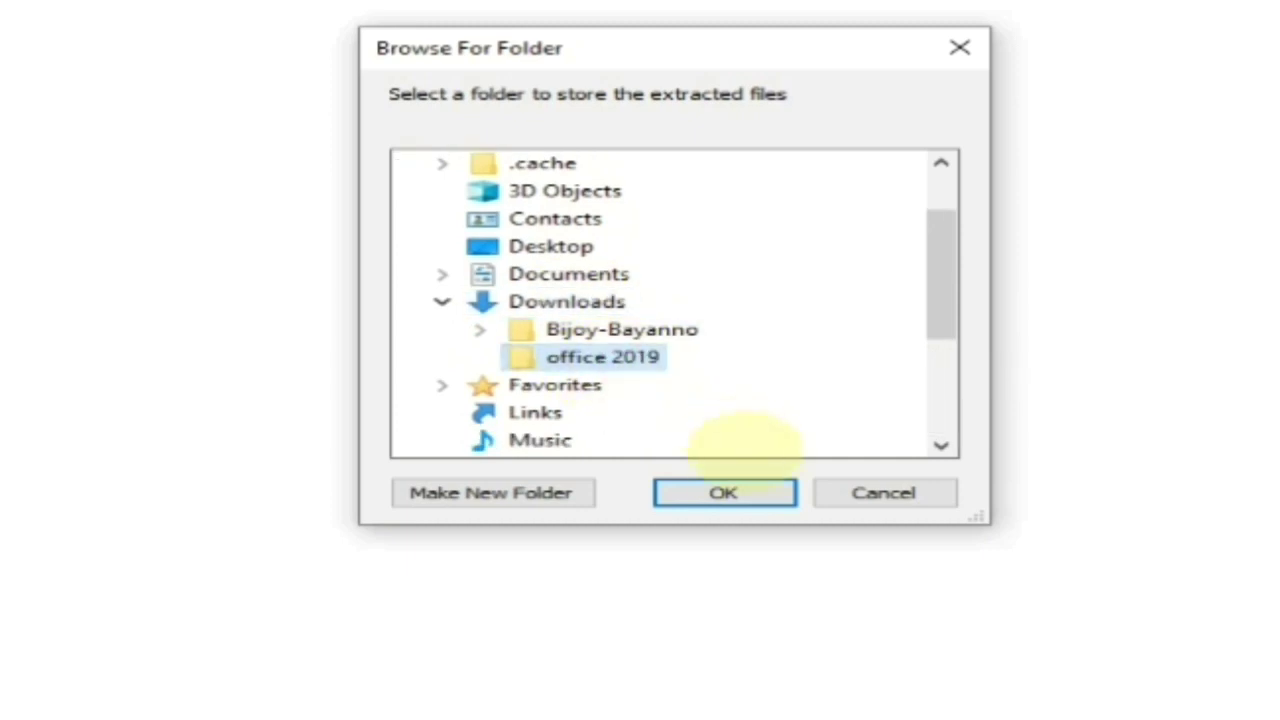
pyautogui.click(728, 492)
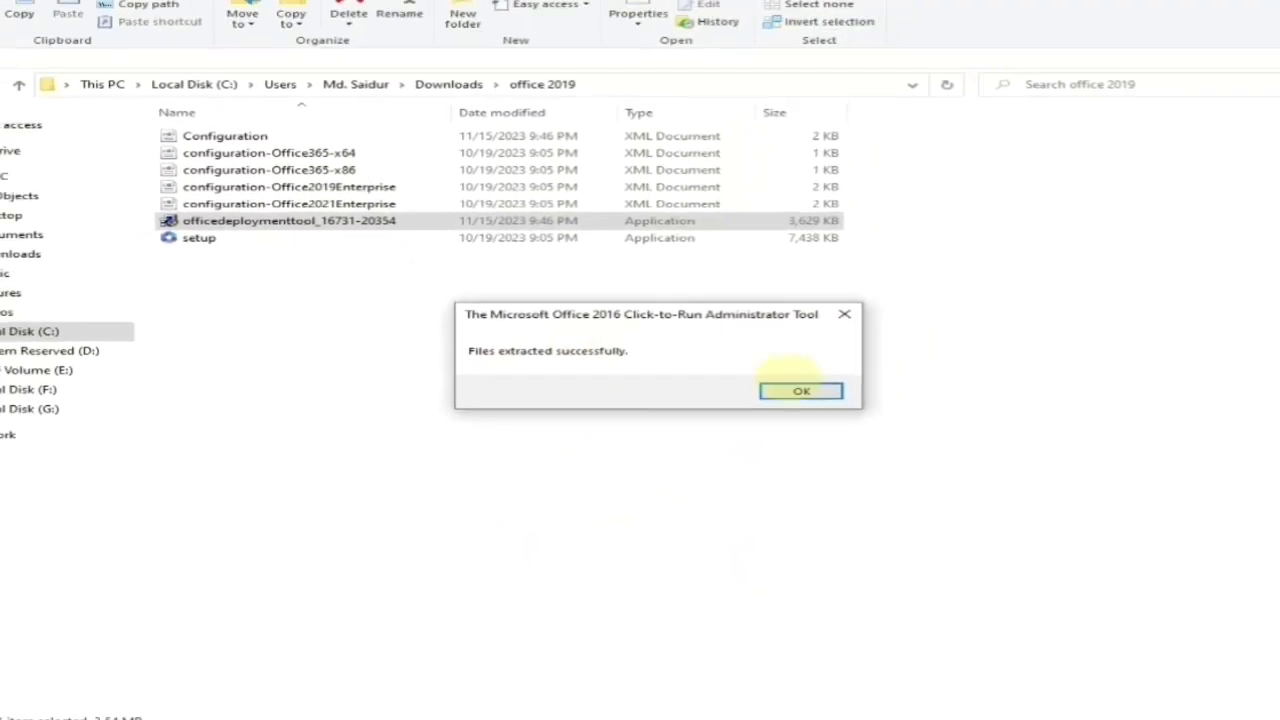
pyautogui.click(779, 397)
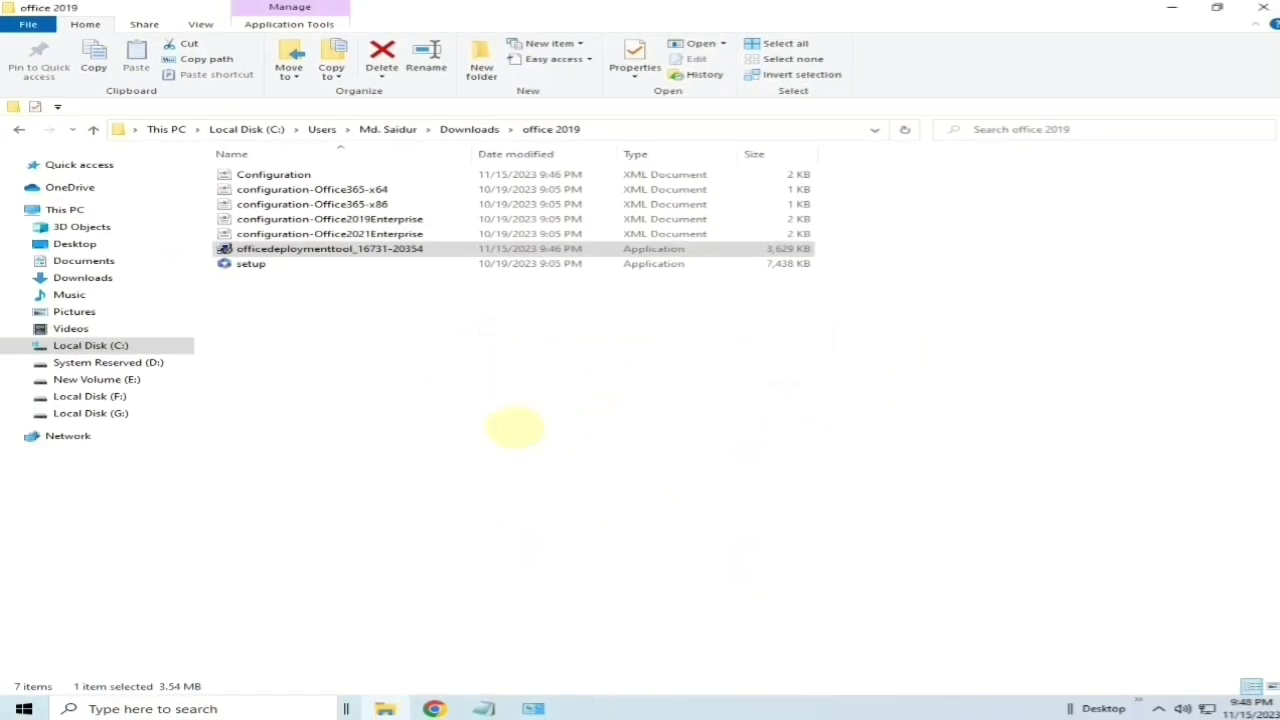
# Cut the office 2019 folder from Downloads, paste it into C:\ and open it
pyautogui.click(93, 129)
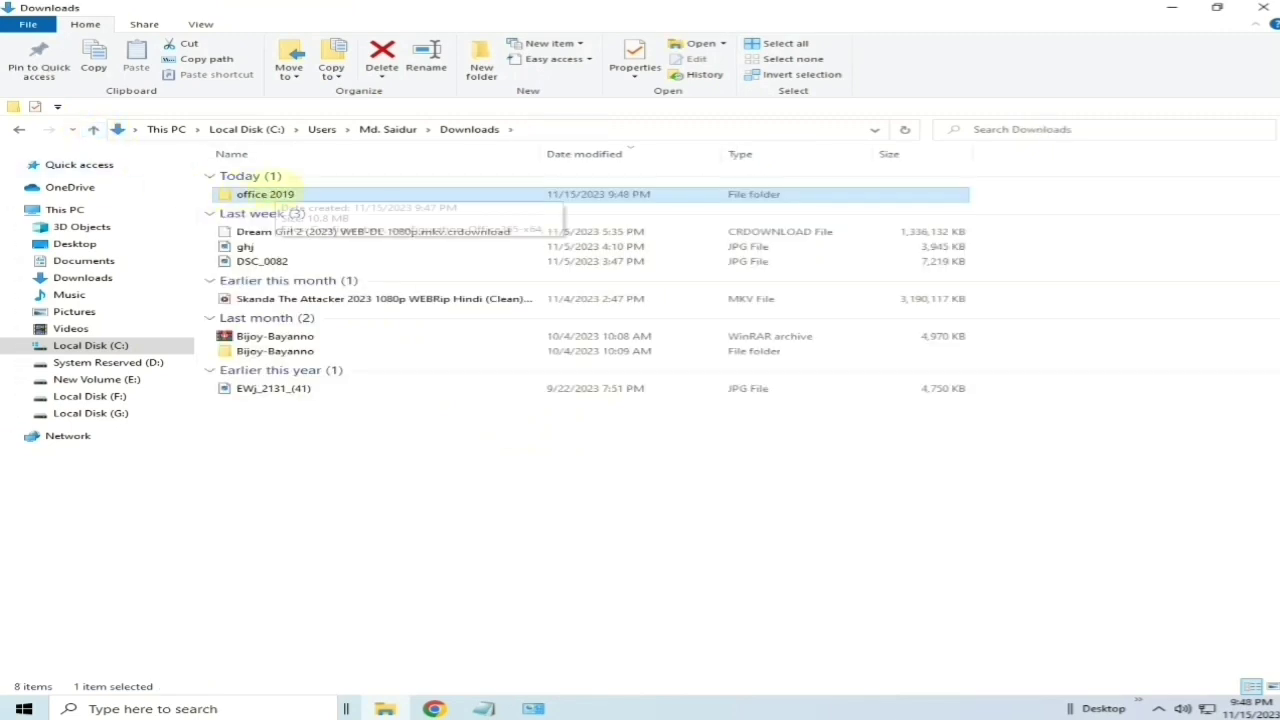
pyautogui.rightClick(272, 193)
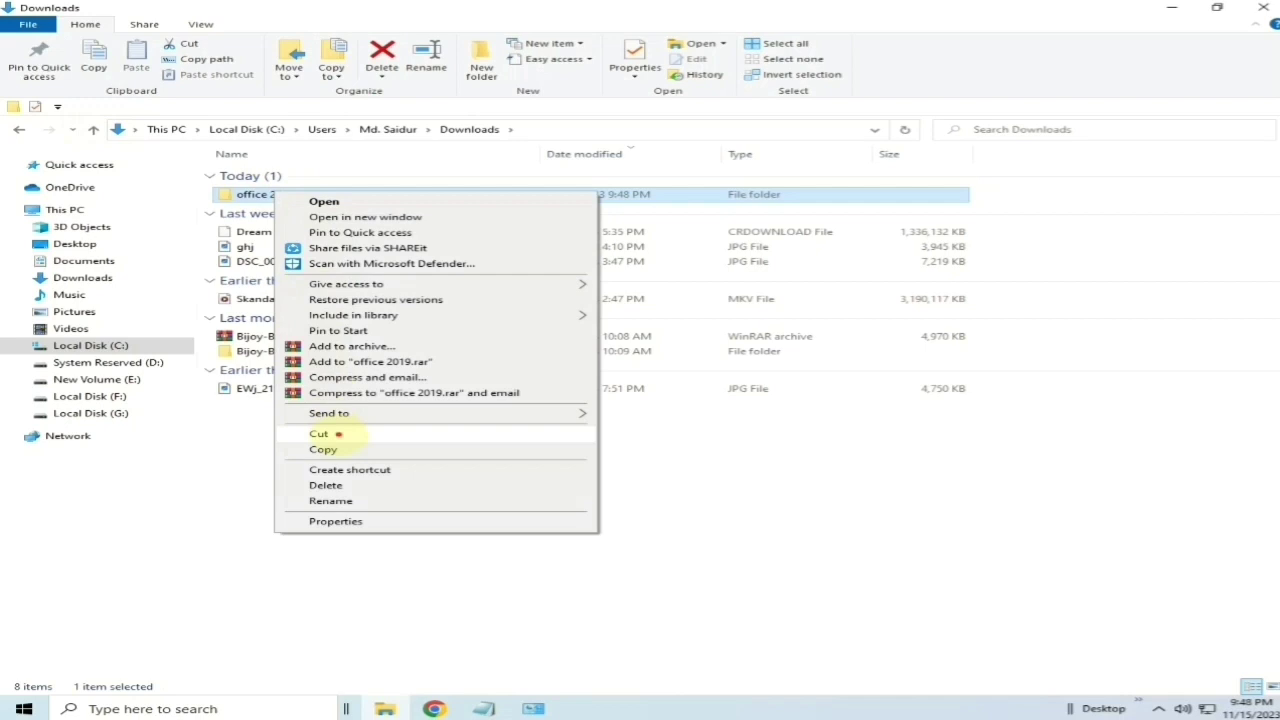
pyautogui.click(336, 434)
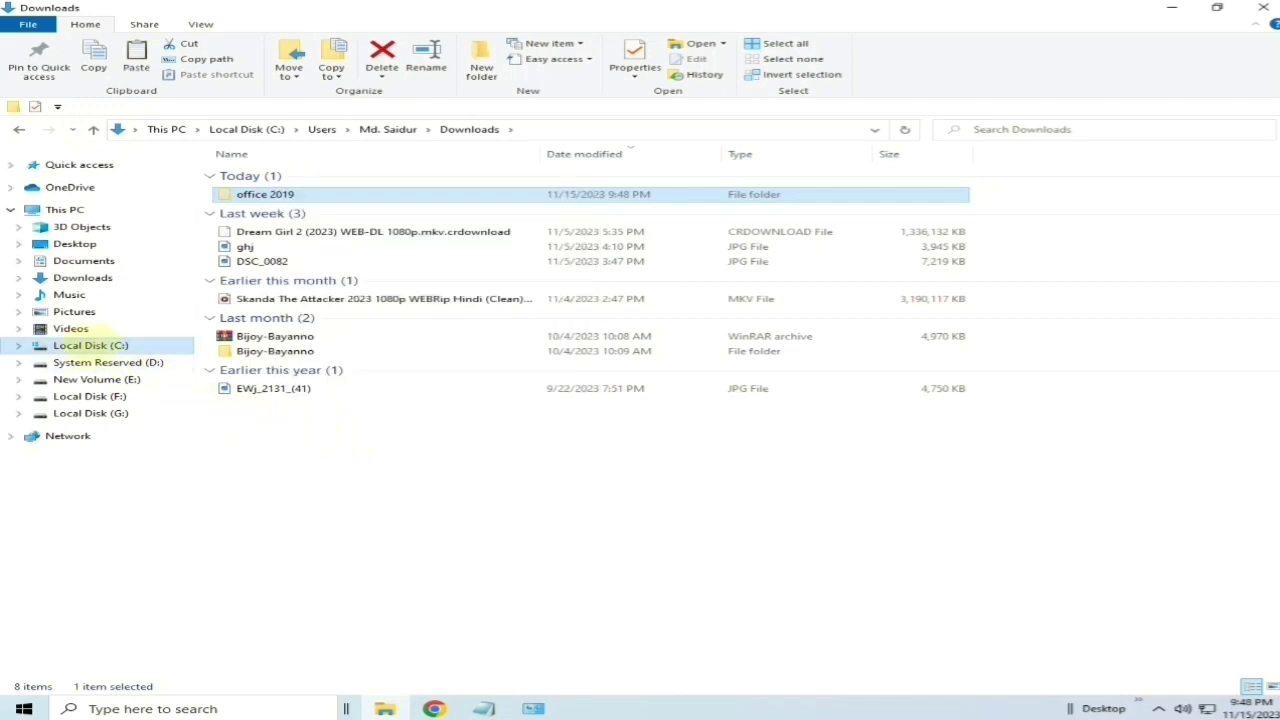
pyautogui.click(95, 345)
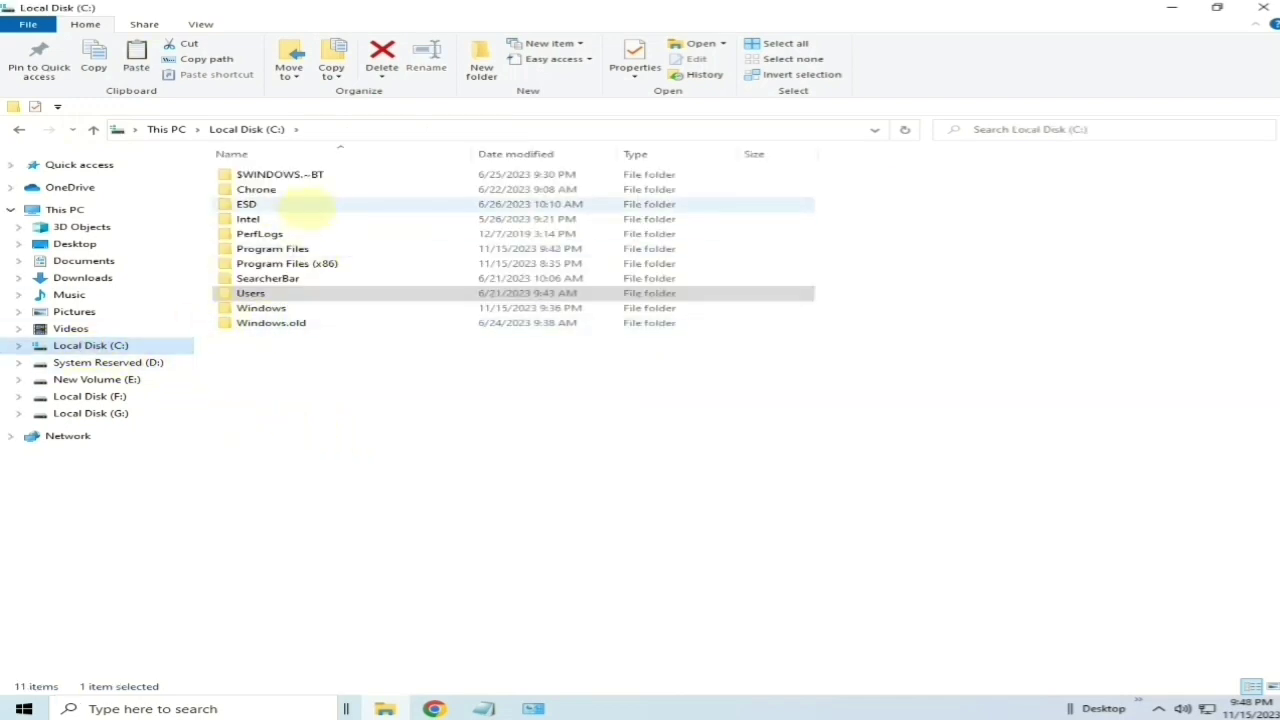
pyautogui.rightClick(370, 382)
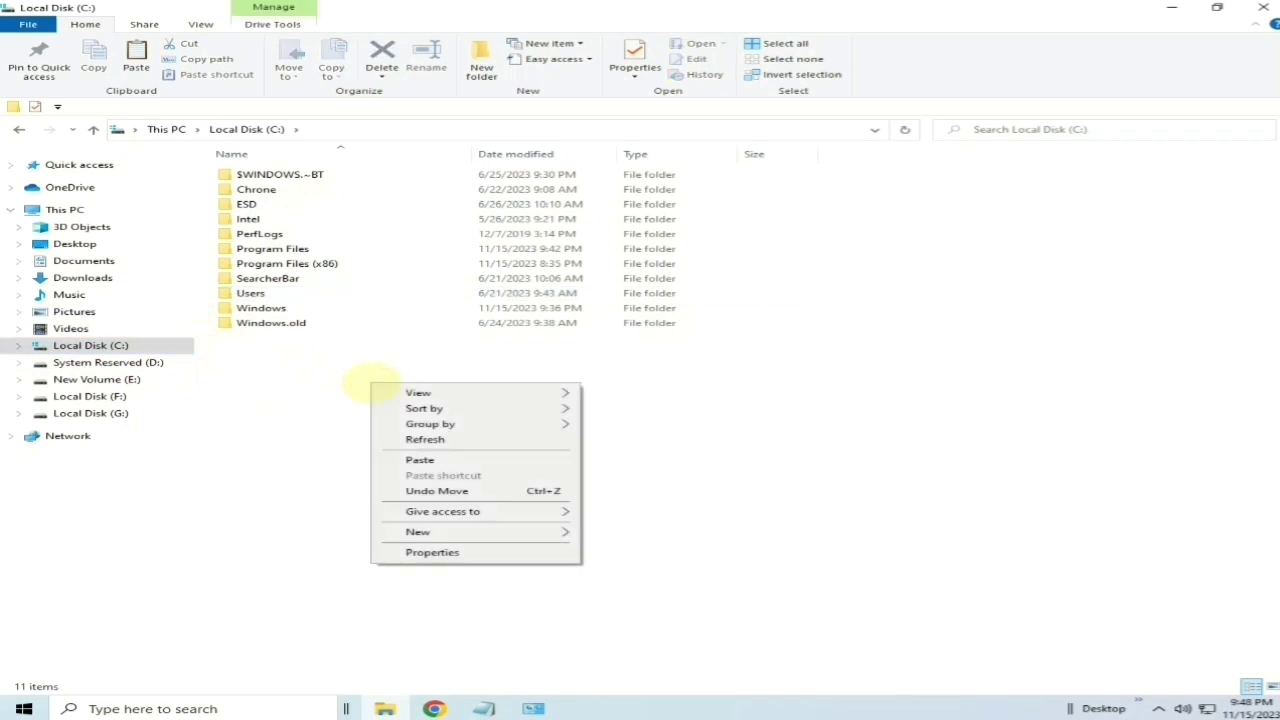
pyautogui.click(420, 460)
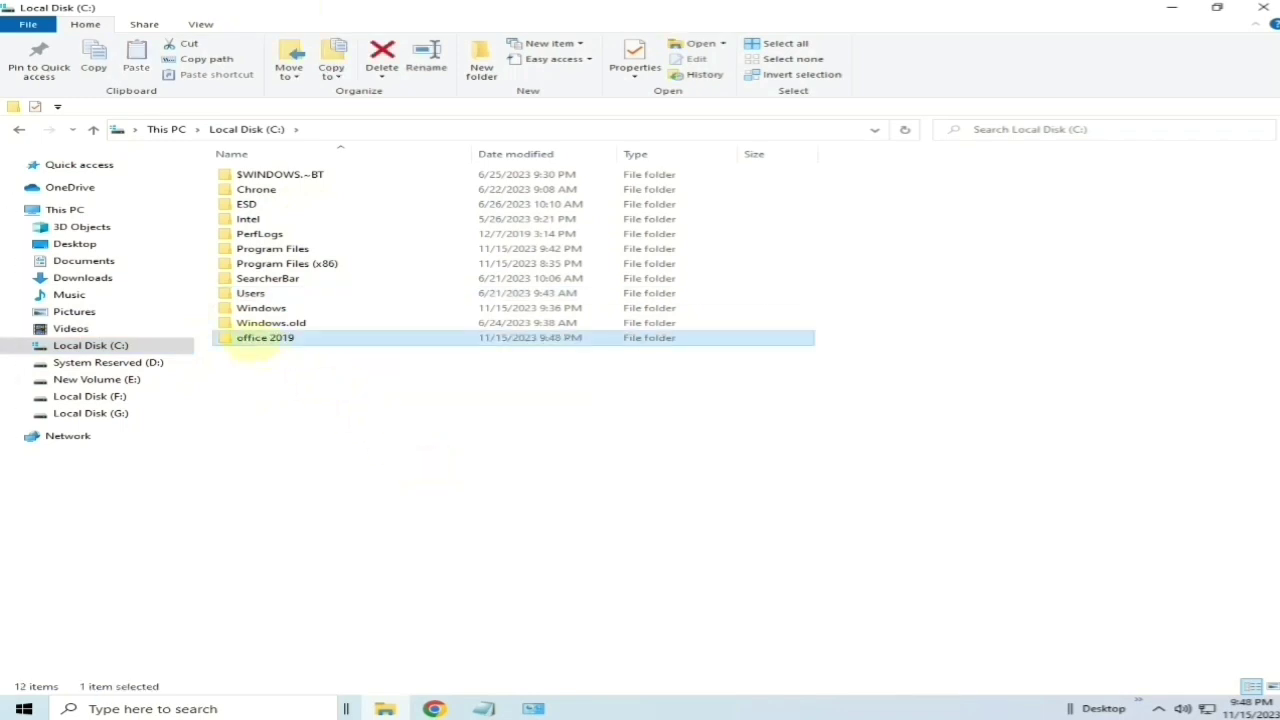
pyautogui.doubleClick(288, 339)
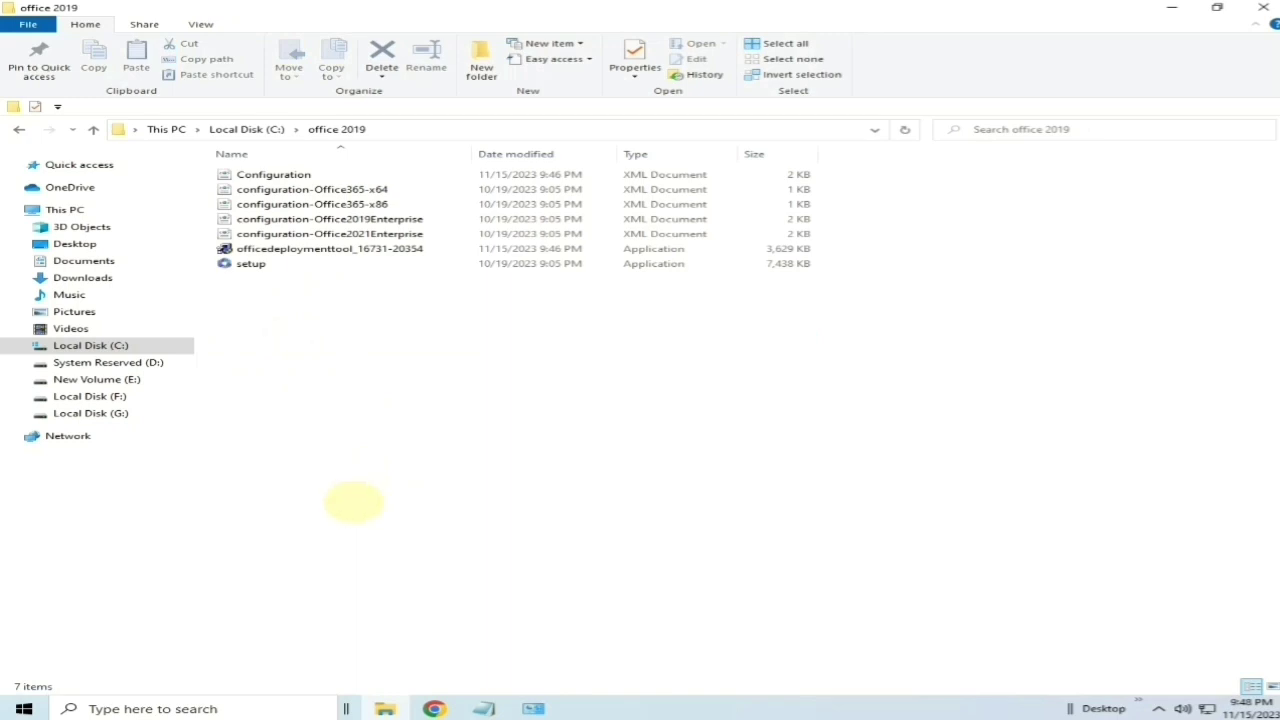
# Close Explorer and Chrome, then search 'cm' and run Command Prompt as administrator
pyautogui.click(1263, 7)
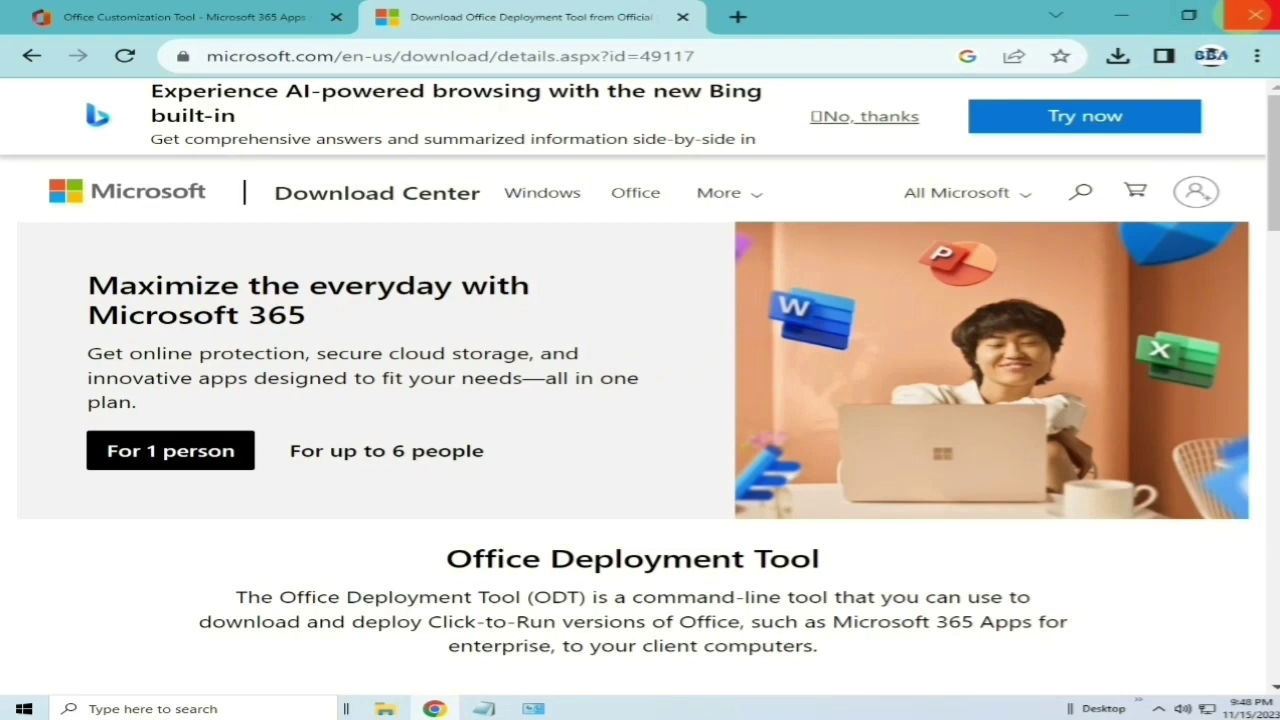
pyautogui.click(1255, 15)
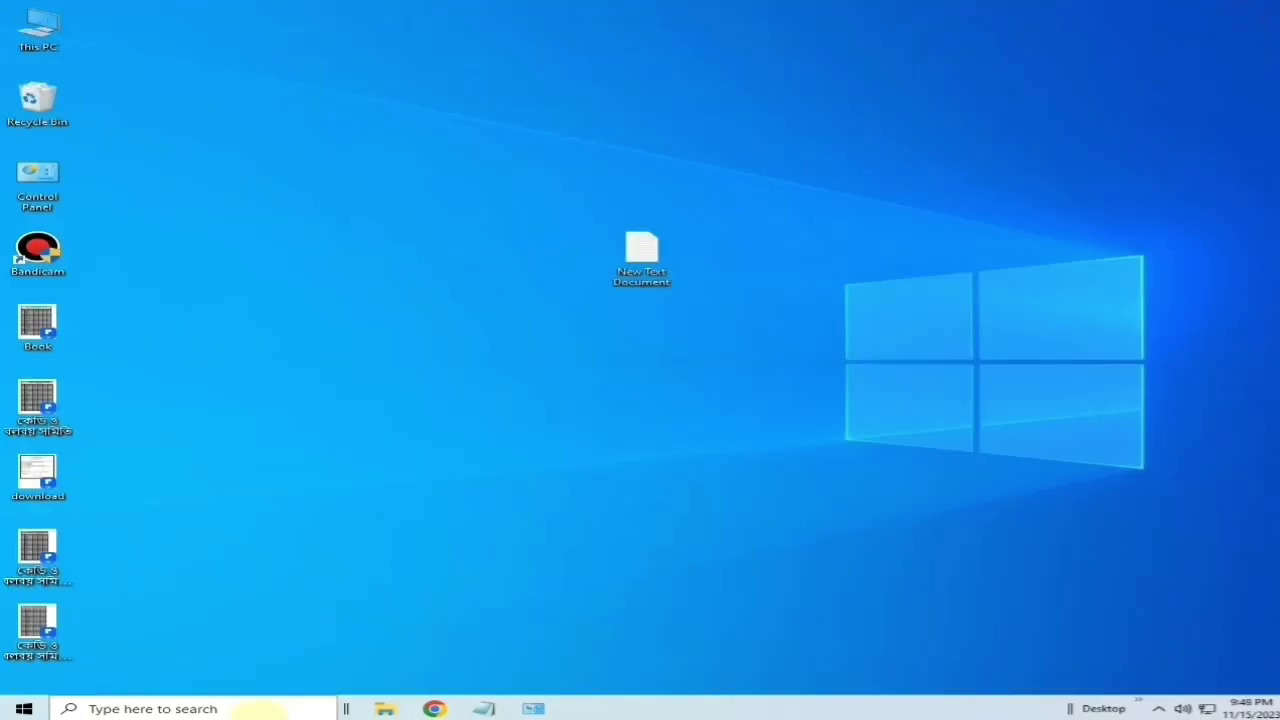
pyautogui.click(157, 706)
pyautogui.write('cm')
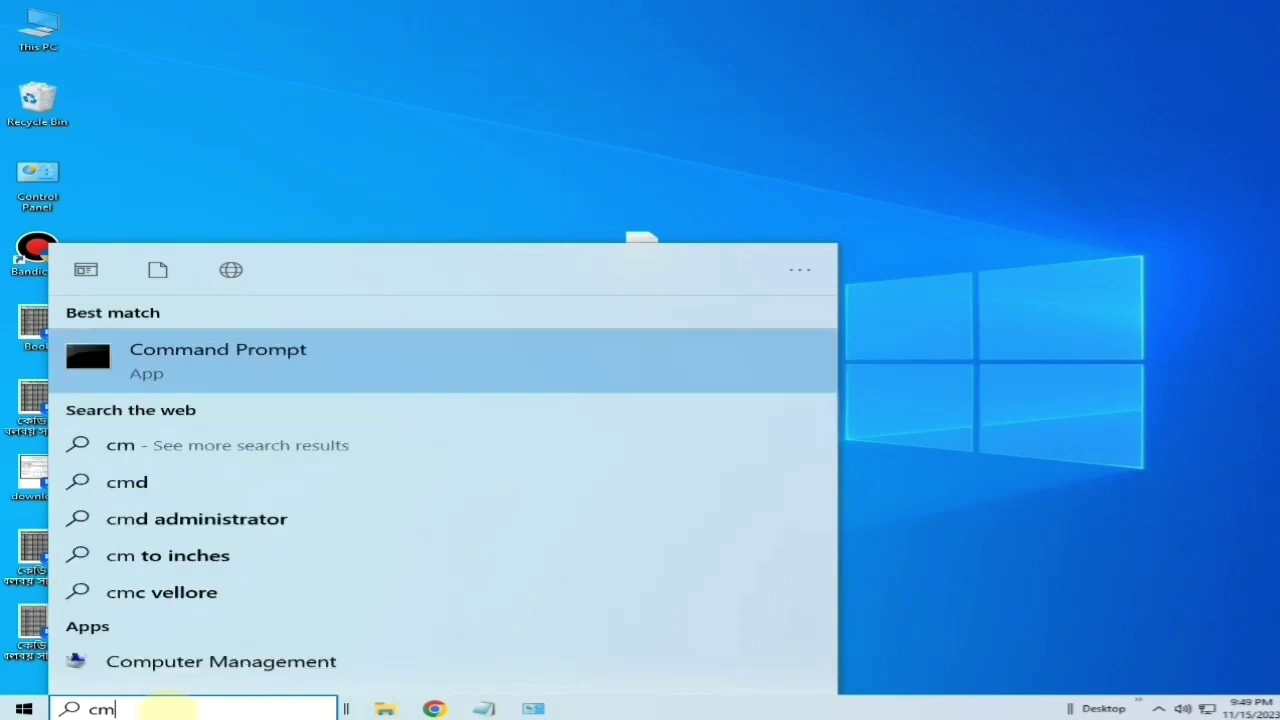
pyautogui.click(200, 352)
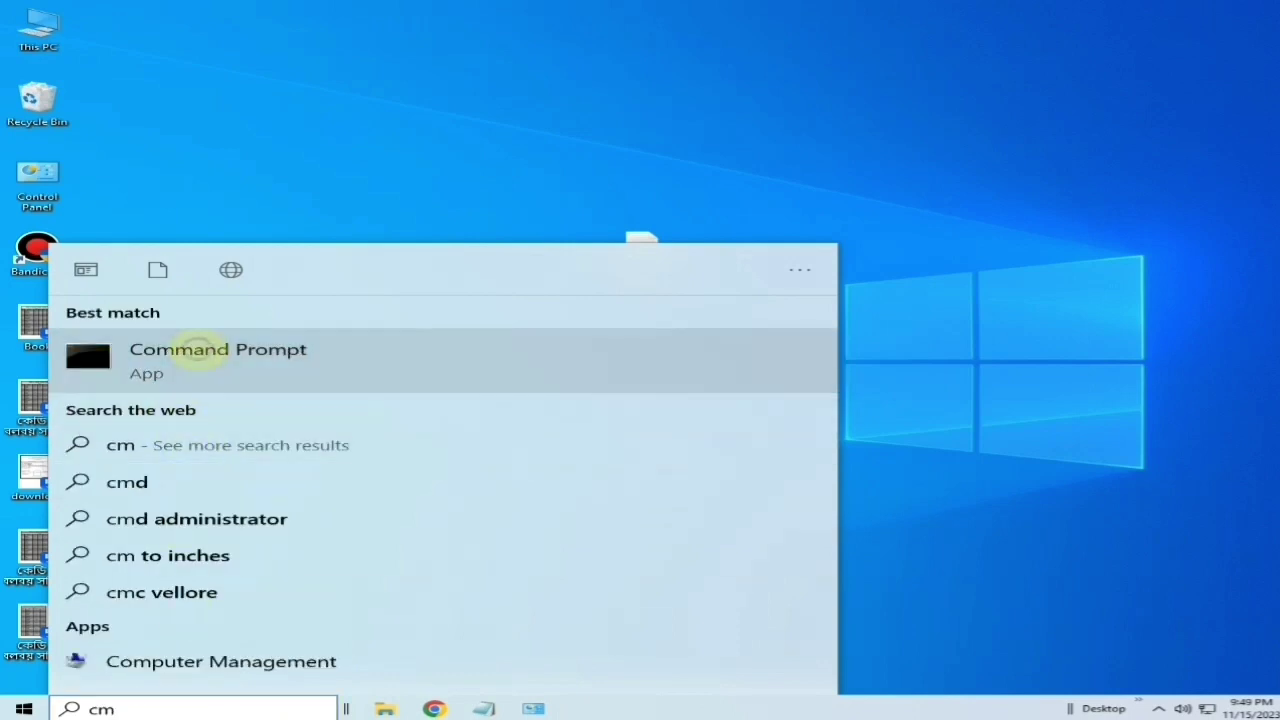
pyautogui.rightClick(200, 351)
pyautogui.click(316, 371)
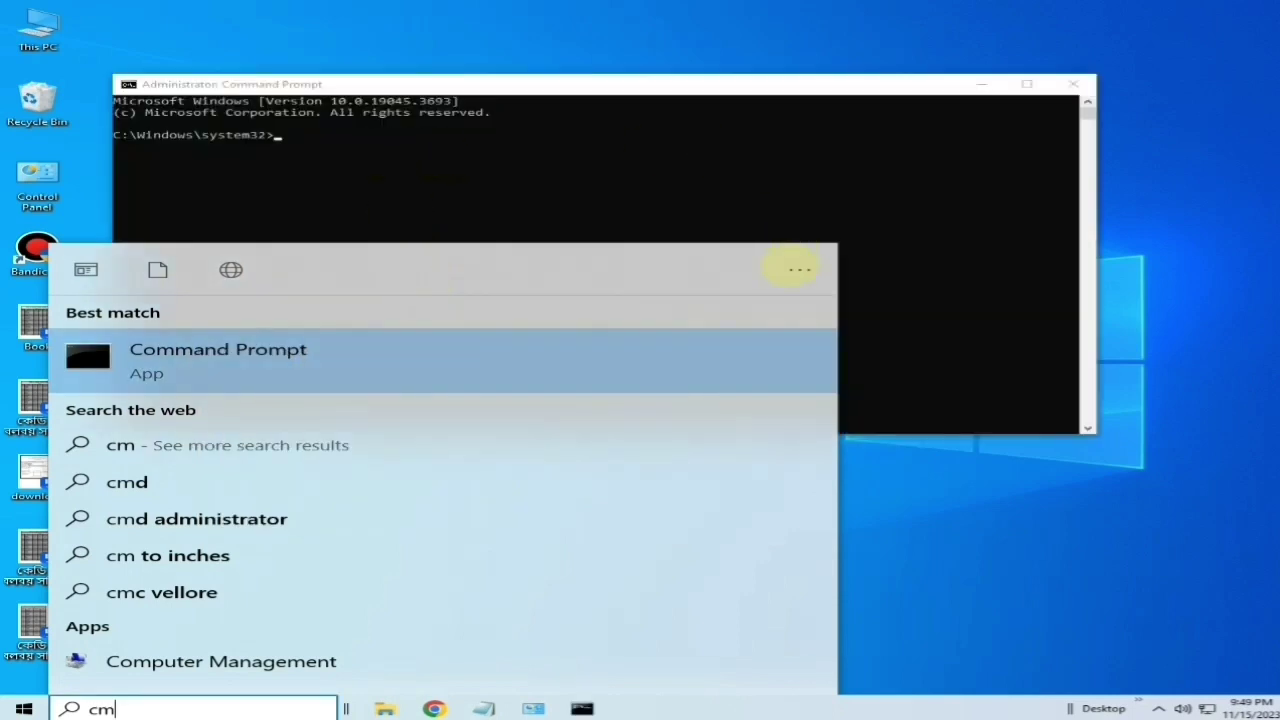
pyautogui.click(915, 83)
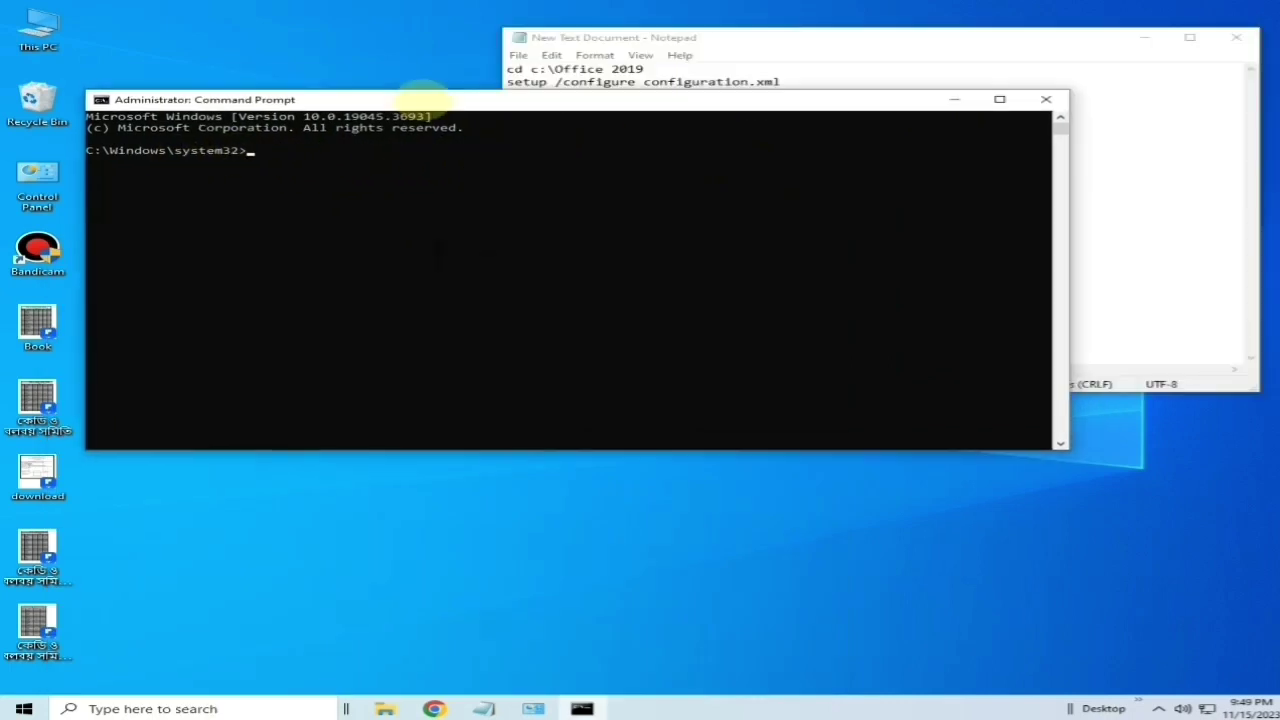
# Copy 'cd c:\Office 2019' from Notepad into Command Prompt and run it
pyautogui.click(808, 40)
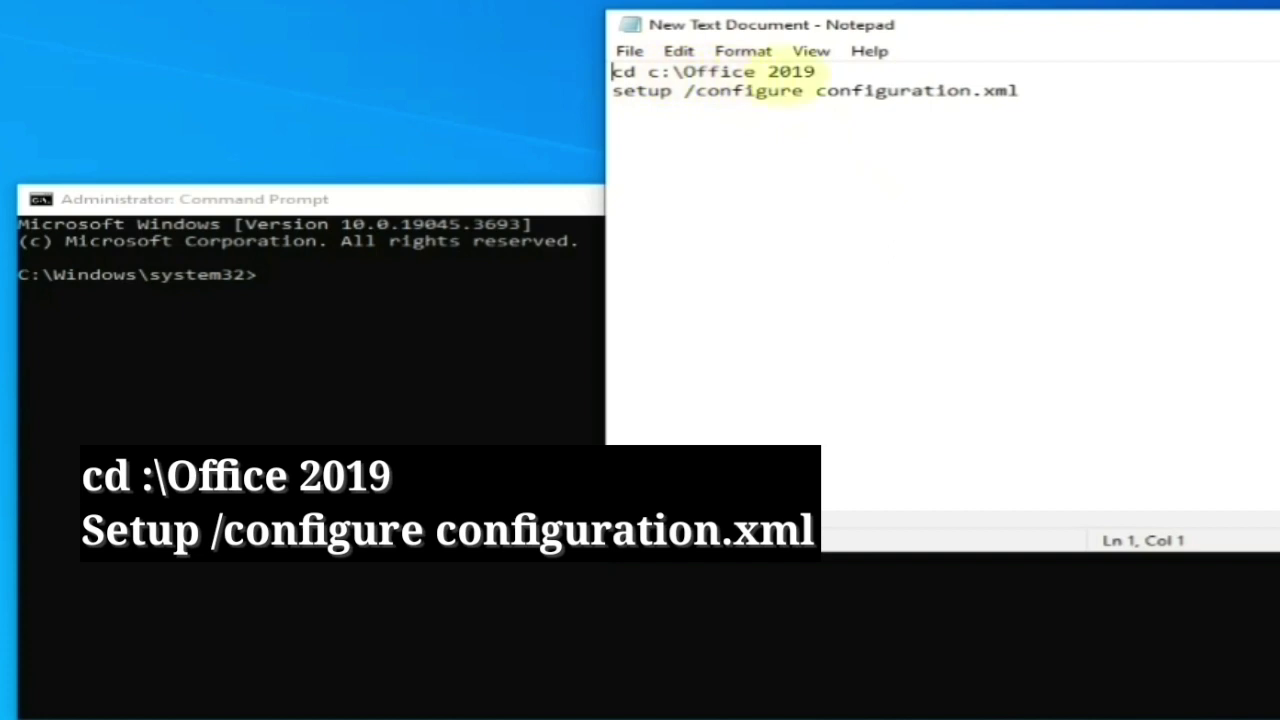
pyautogui.moveTo(816, 71); pyautogui.dragTo(600, 72)
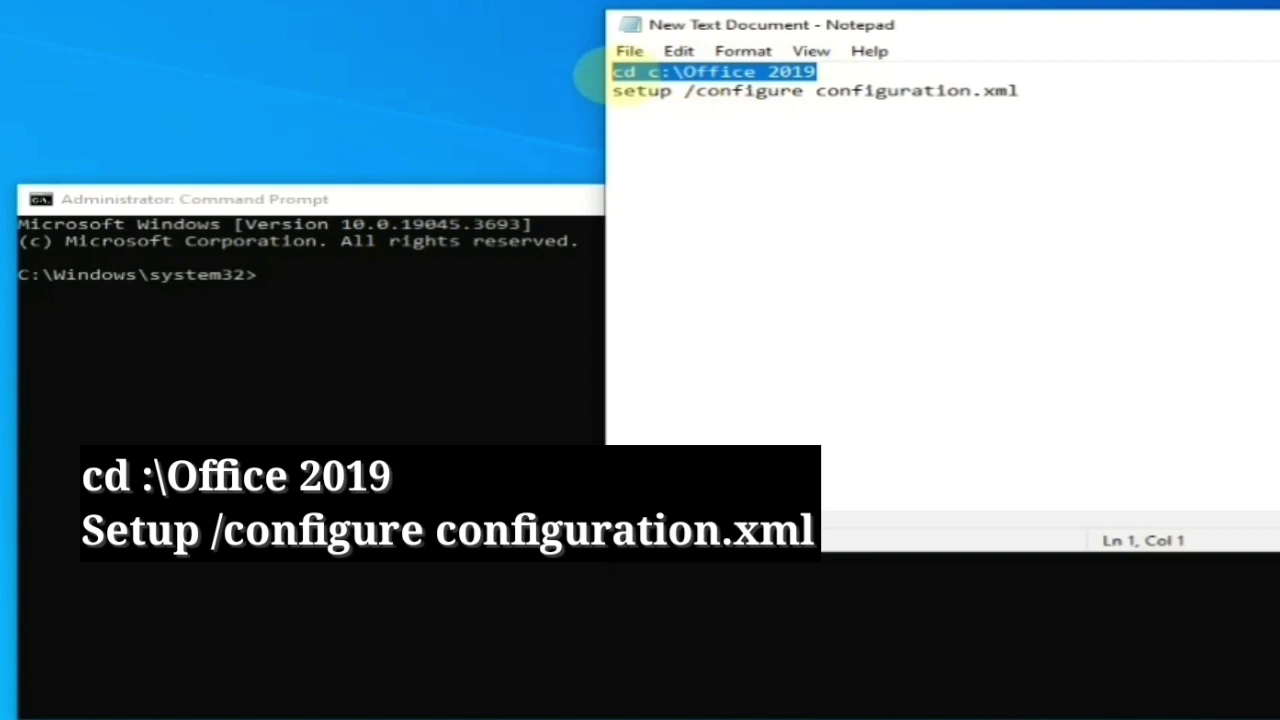
pyautogui.rightClick(615, 73)
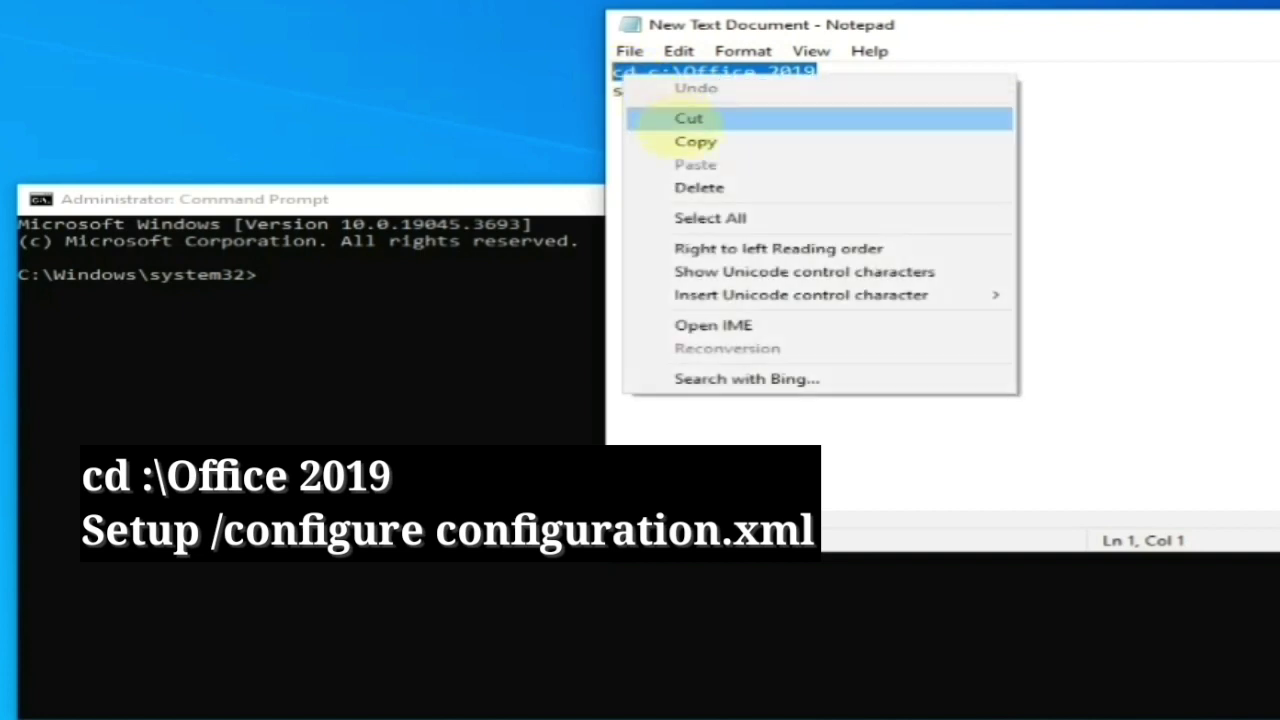
pyautogui.click(697, 143)
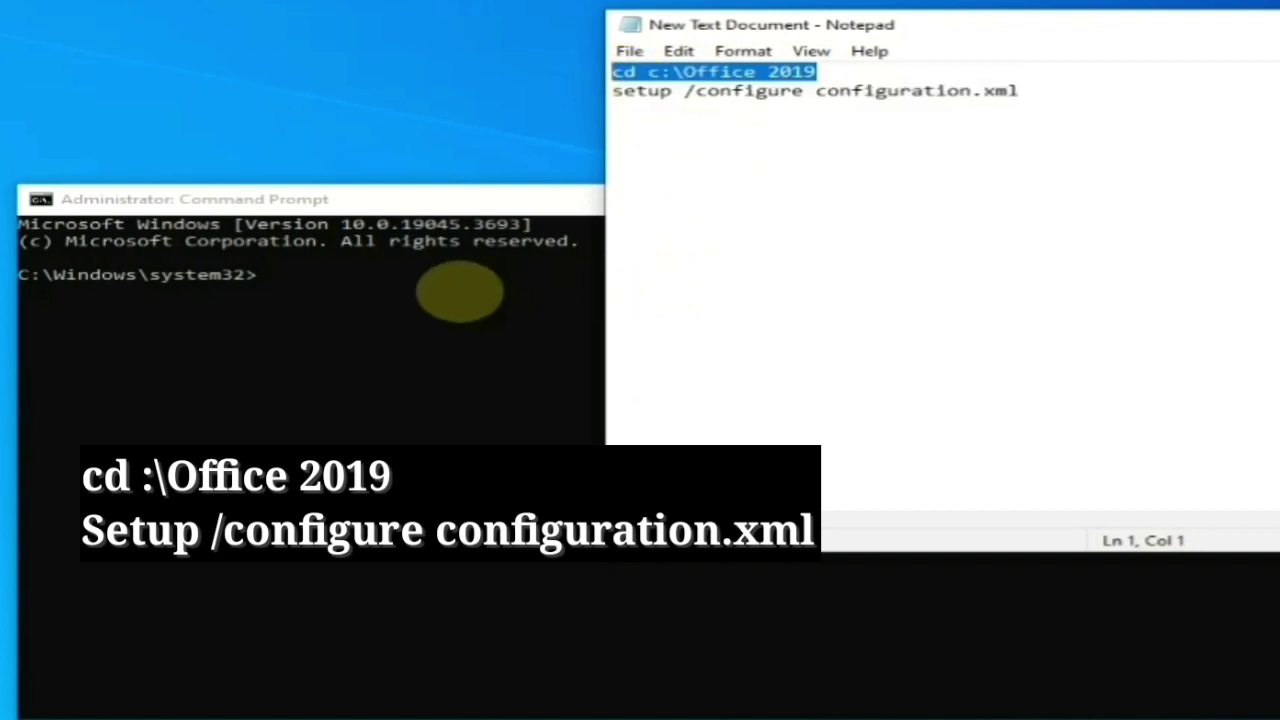
pyautogui.click(279, 281)
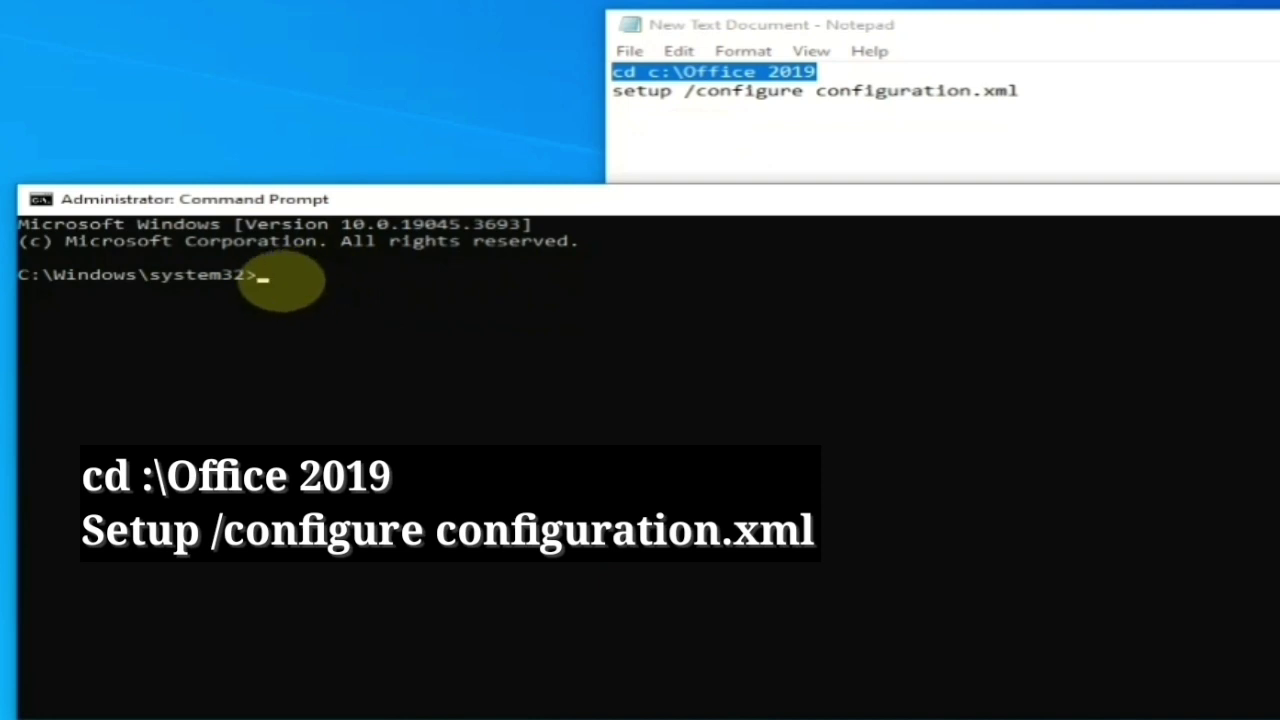
pyautogui.rightClick(283, 283)
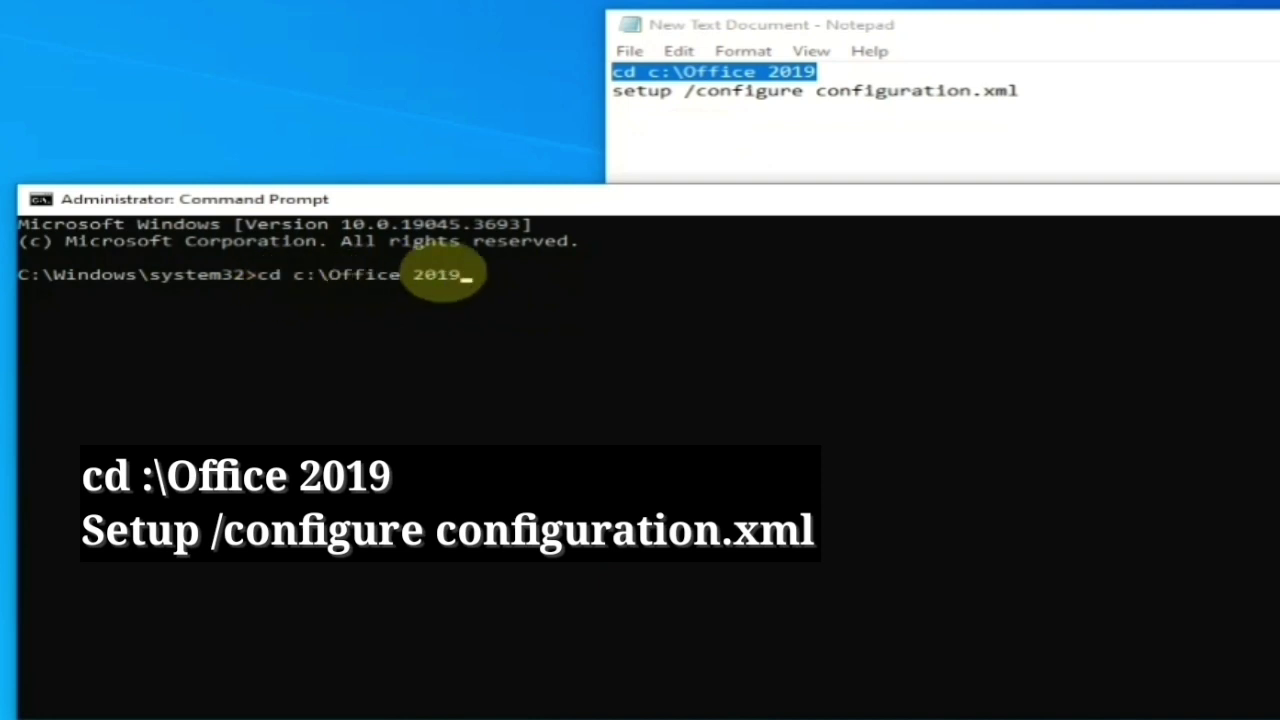
pyautogui.press('Return')
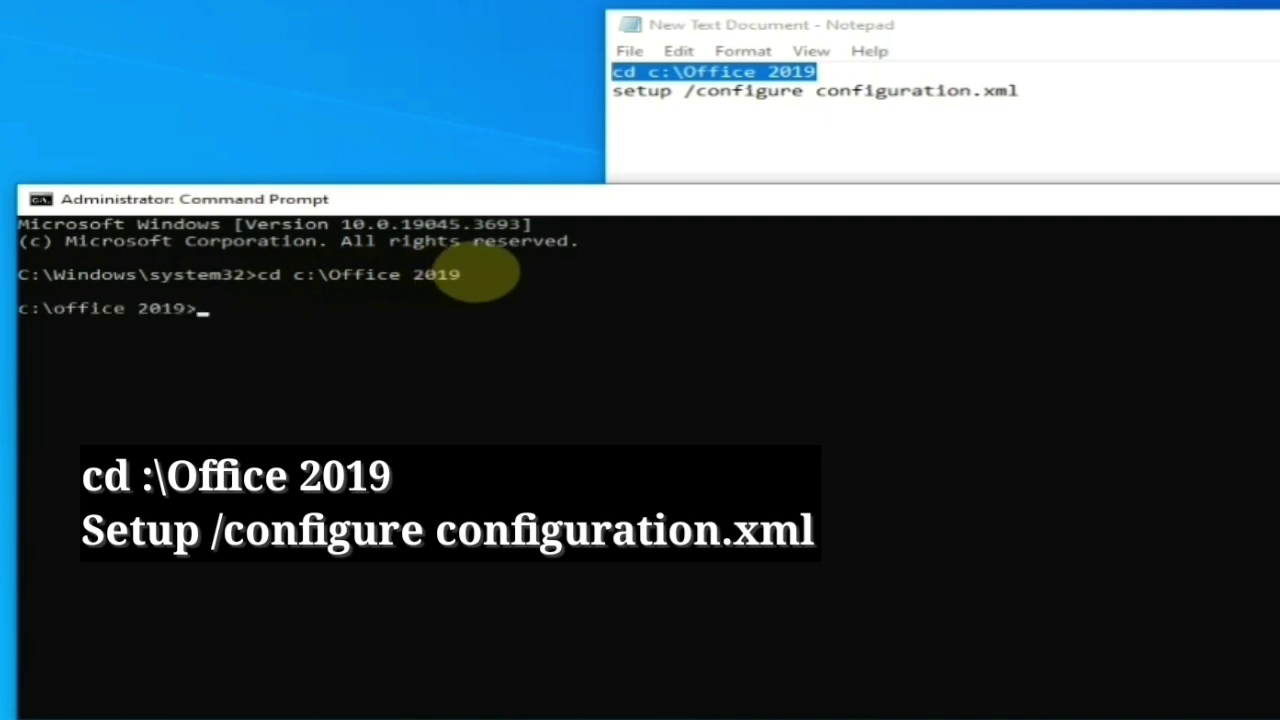
# Copy 'setup /configure configuration.xml' from Notepad into Command Prompt and run it
pyautogui.click(980, 42)
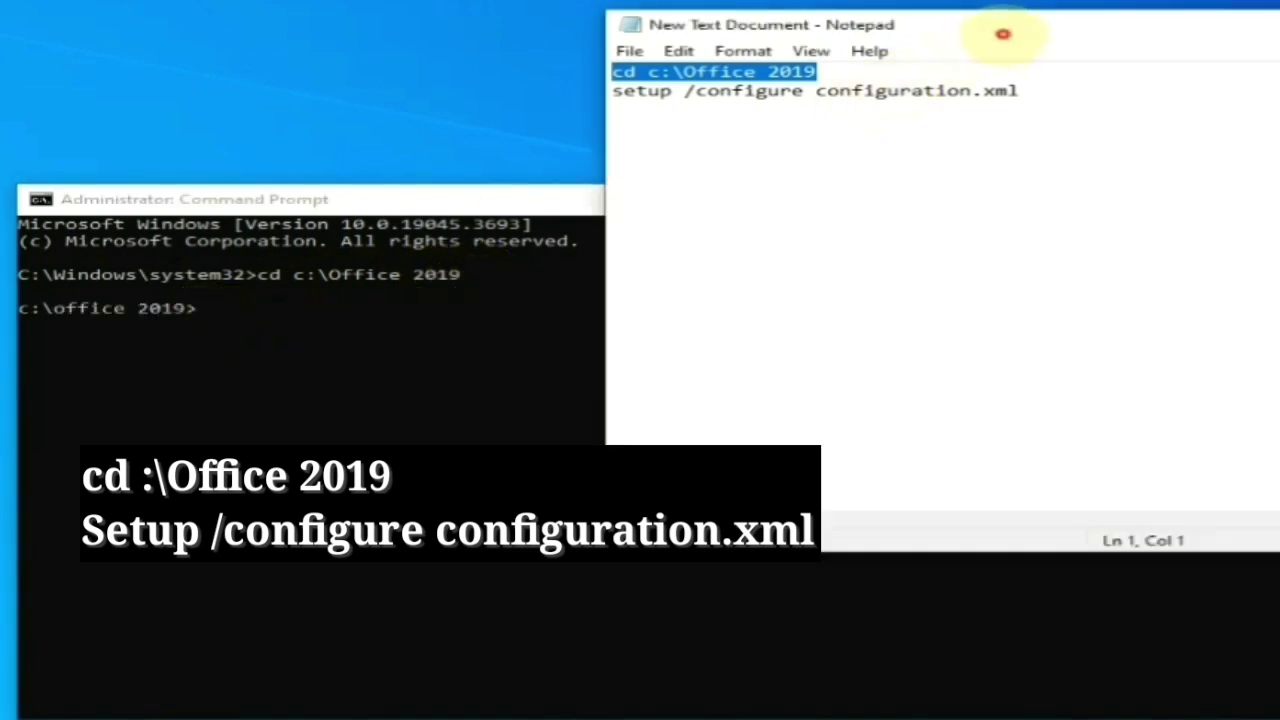
pyautogui.click(957, 91)
pyautogui.moveTo(1020, 91); pyautogui.dragTo(612, 92)
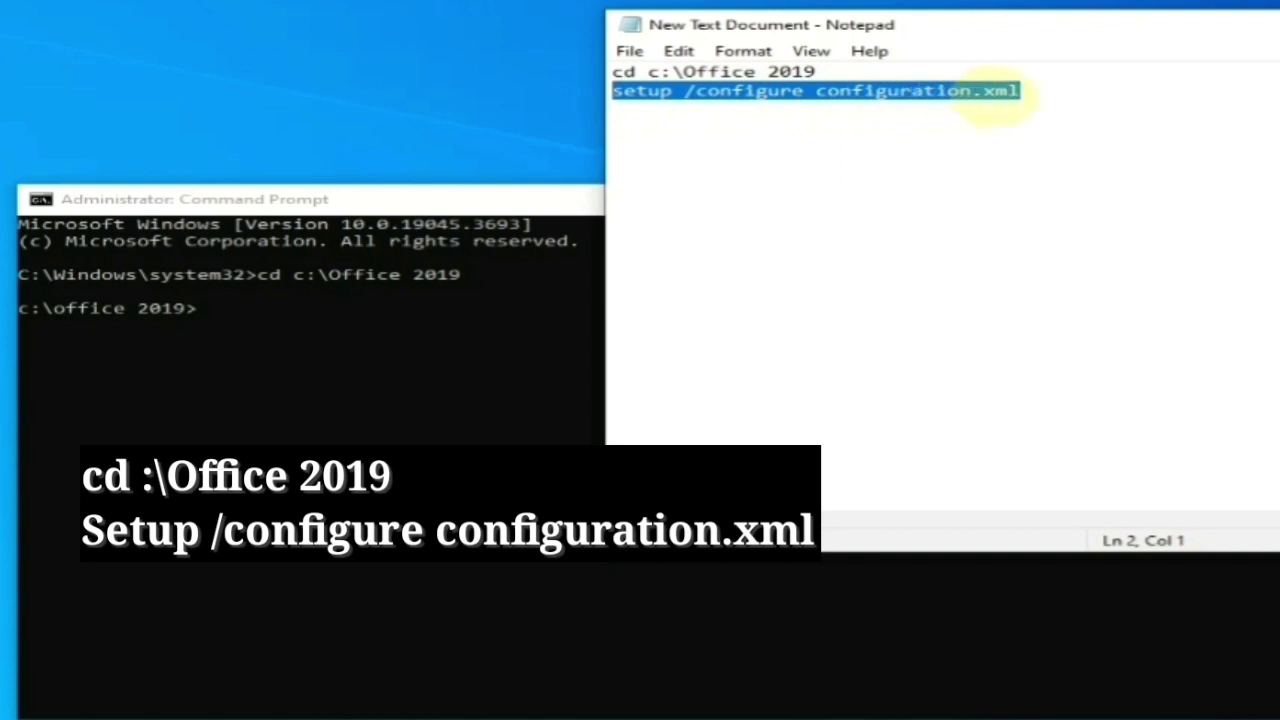
pyautogui.rightClick(788, 102)
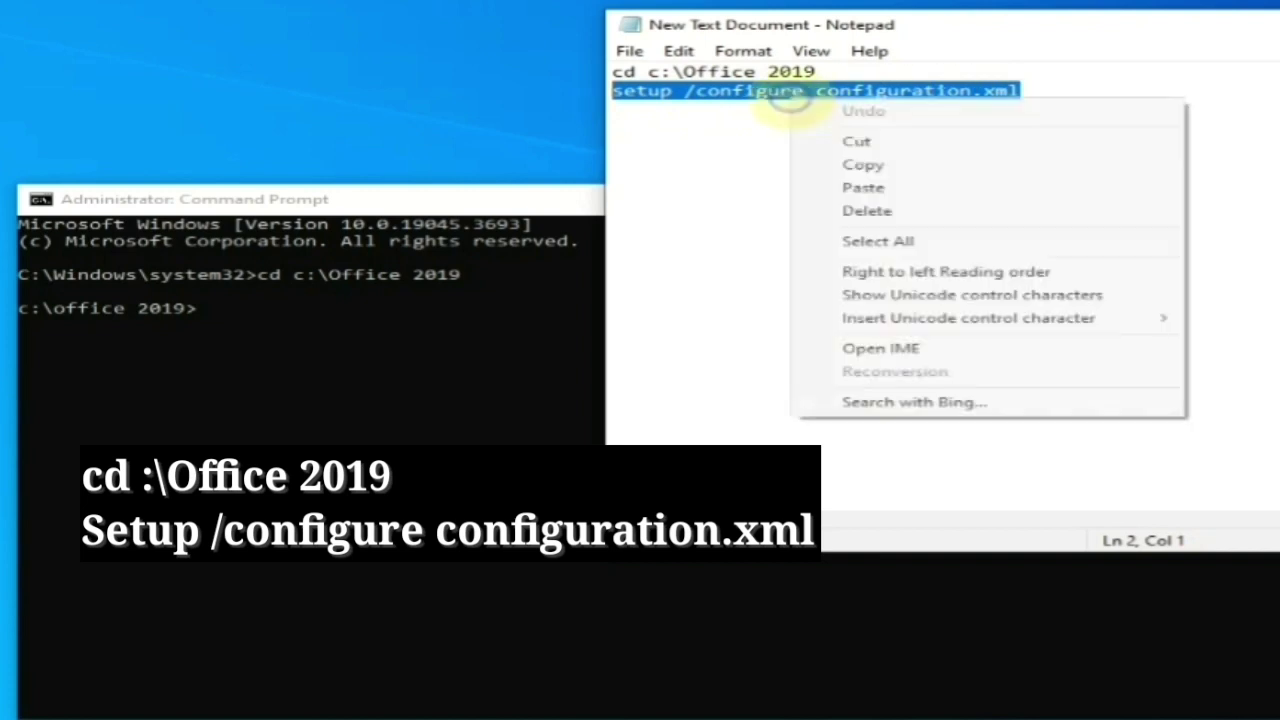
pyautogui.click(864, 164)
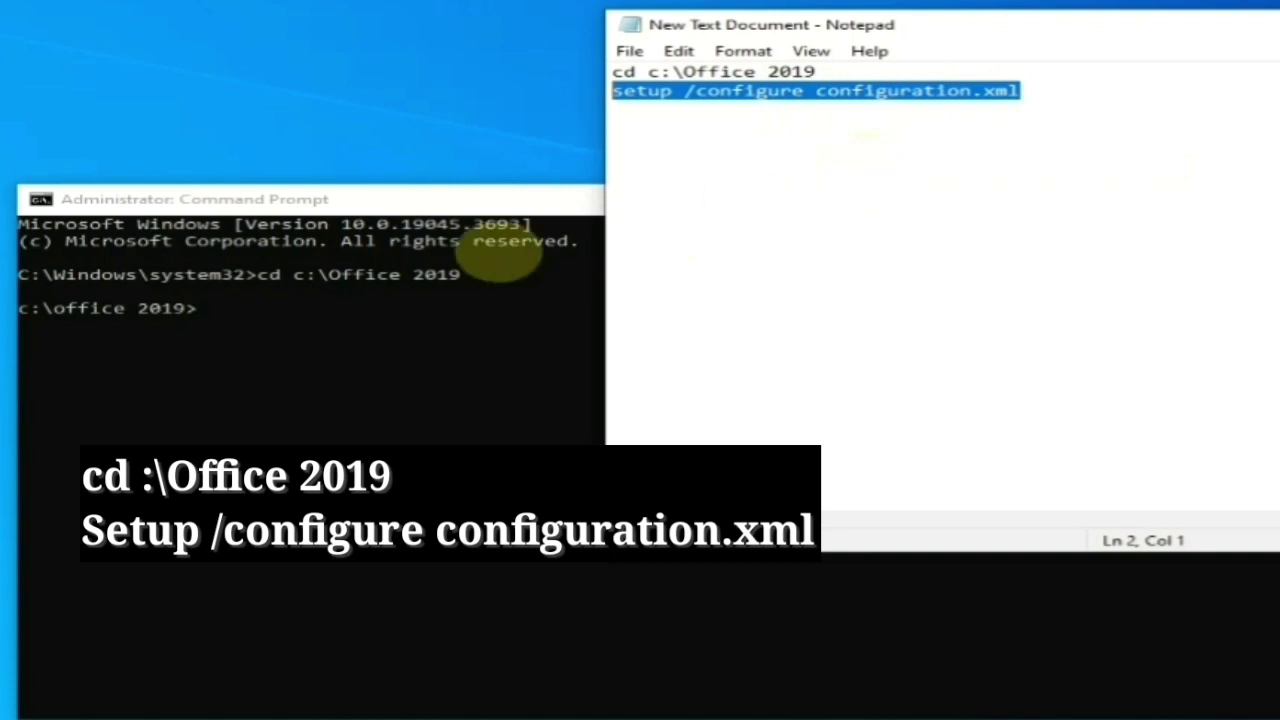
pyautogui.click(240, 309)
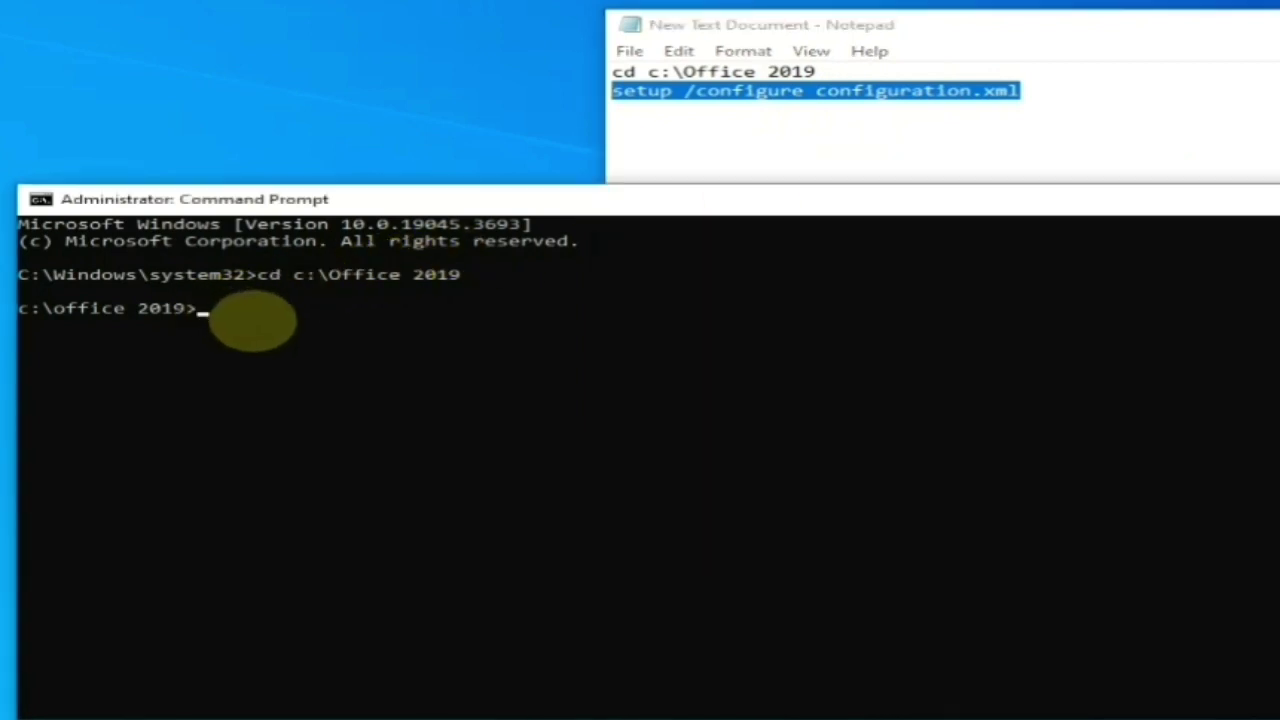
pyautogui.rightClick(255, 320)
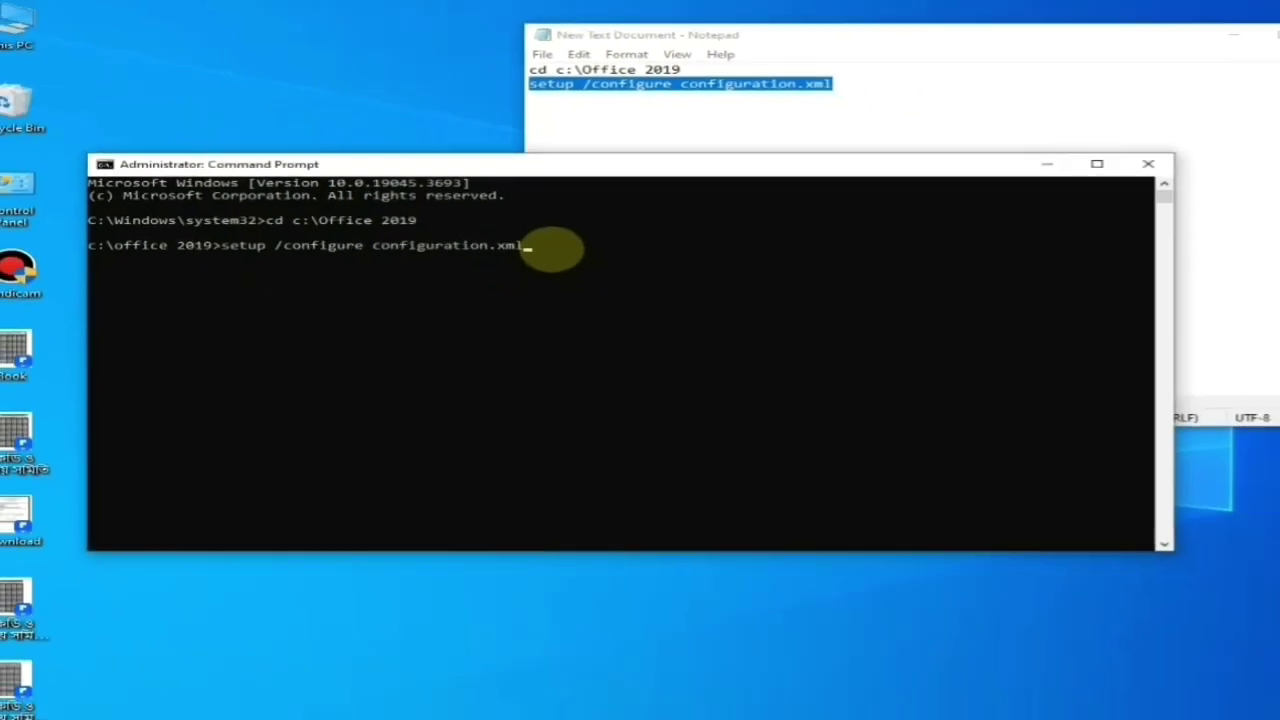
pyautogui.press('Return')
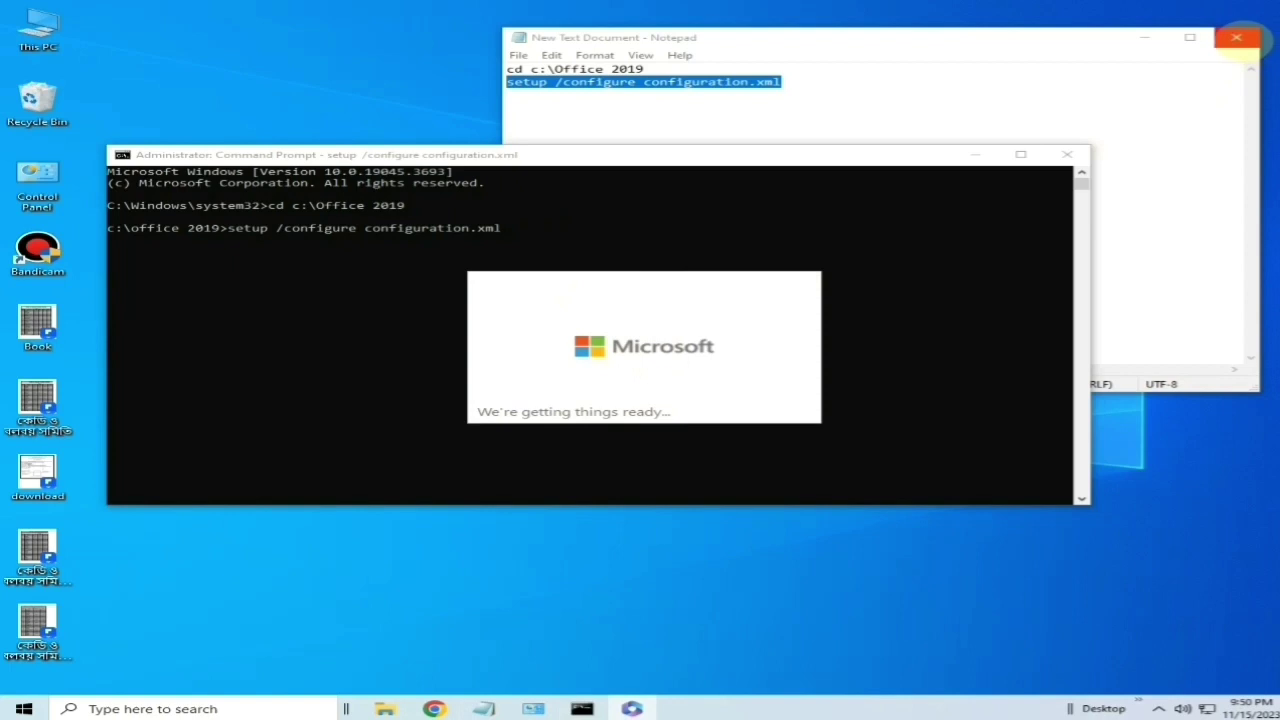
# Close Notepad, minimize Command Prompt, and refresh the desktop twice while Office starts downloading
pyautogui.click(1237, 37)
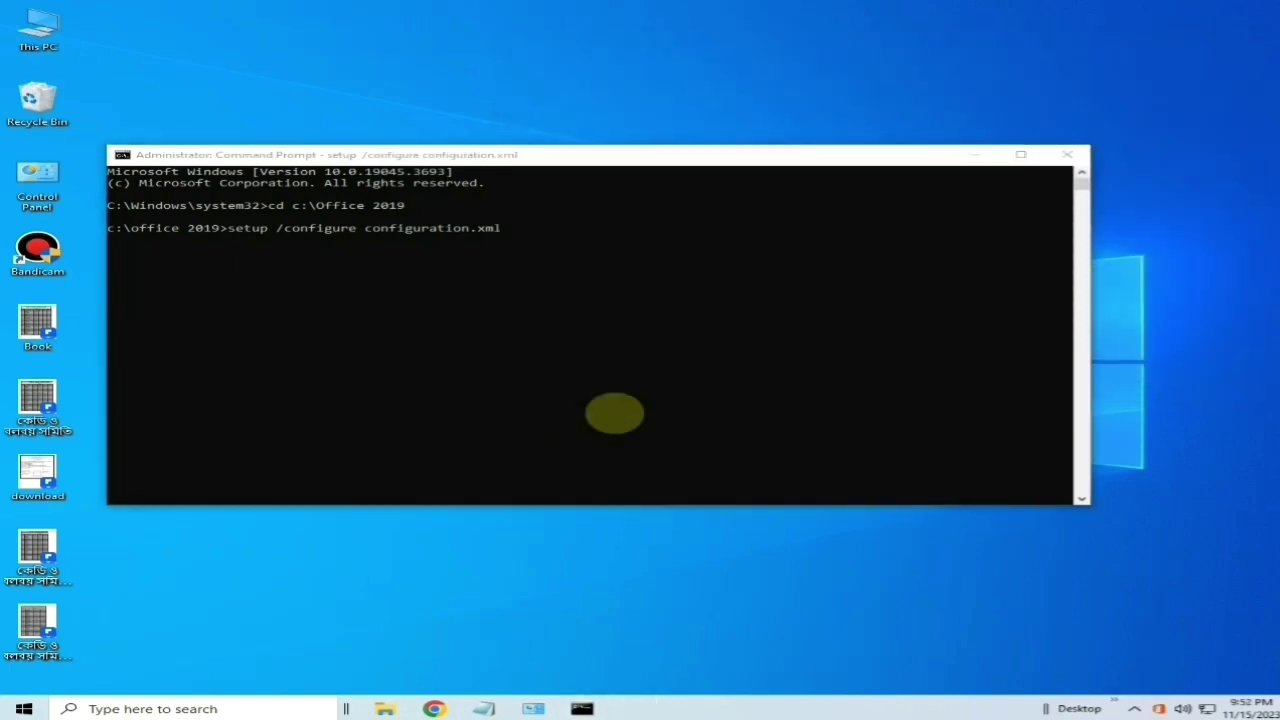
pyautogui.click(974, 155)
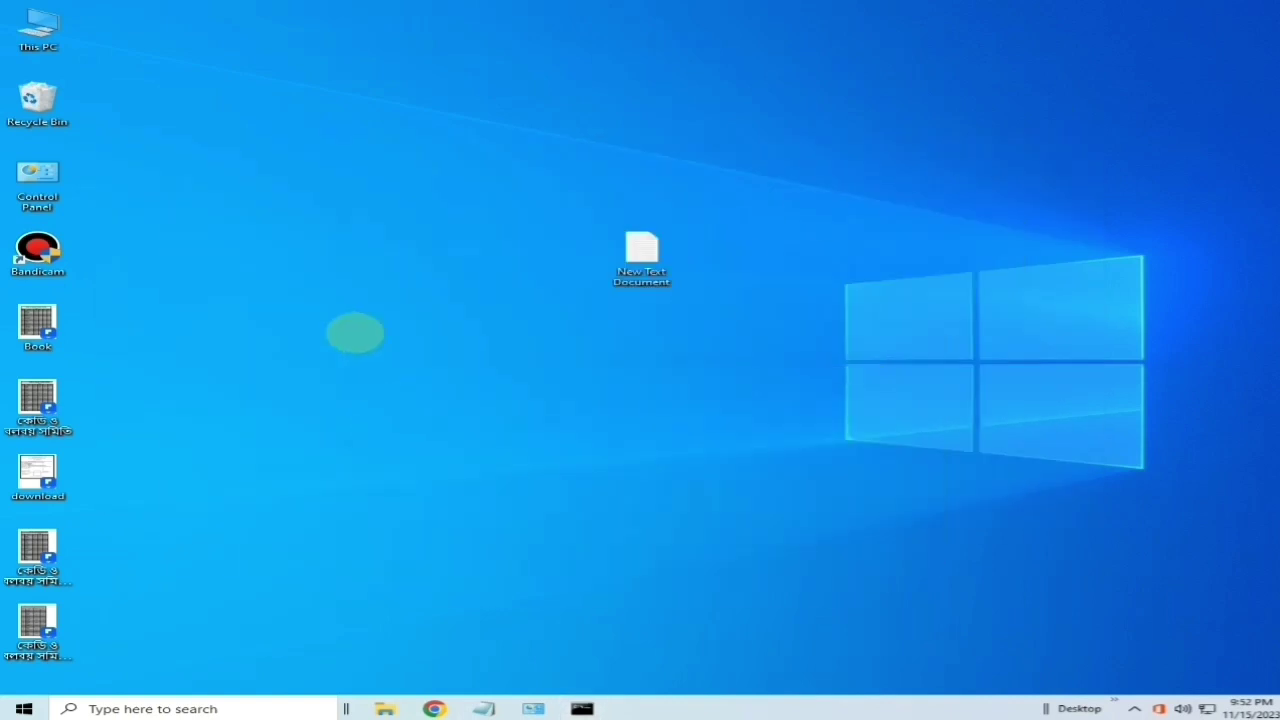
pyautogui.rightClick(343, 293)
pyautogui.click(394, 335)
pyautogui.rightClick(372, 258)
pyautogui.click(415, 298)
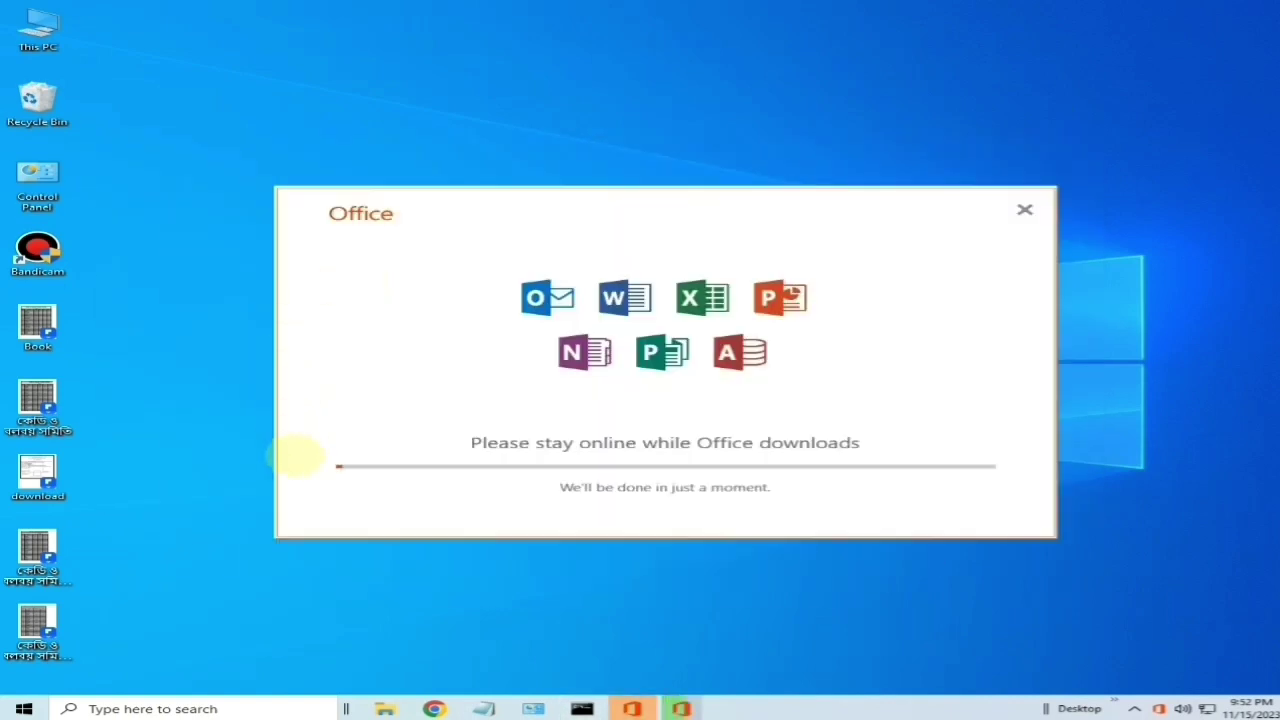